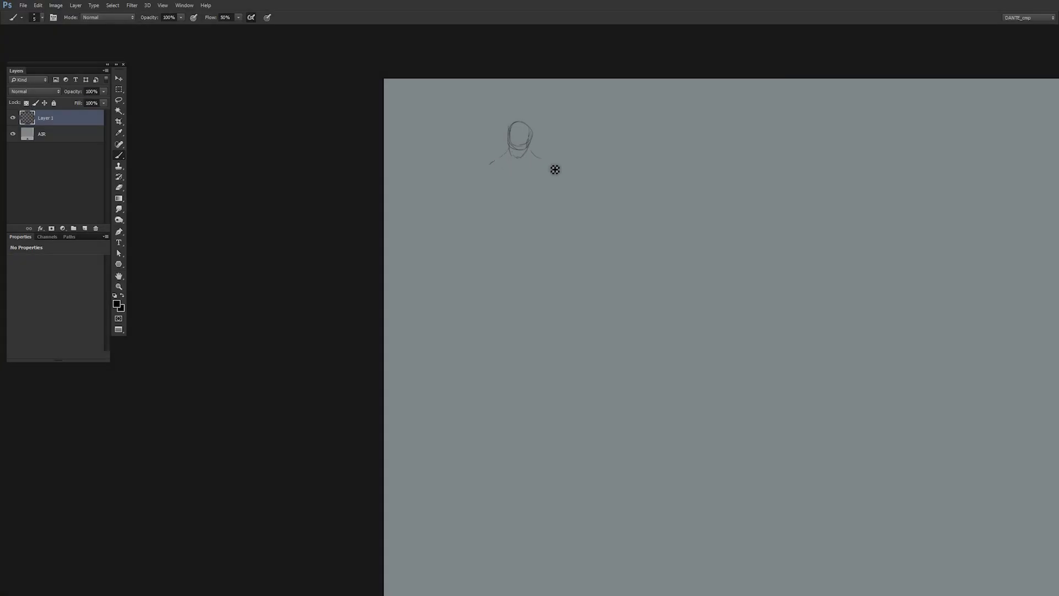
Rough in the standing male figure's torso, head, arm and leg lines, and darken the shoulders
{"action": "left_click_drag", "start_coordinate": [512, 162], "coordinate": [514, 219]}
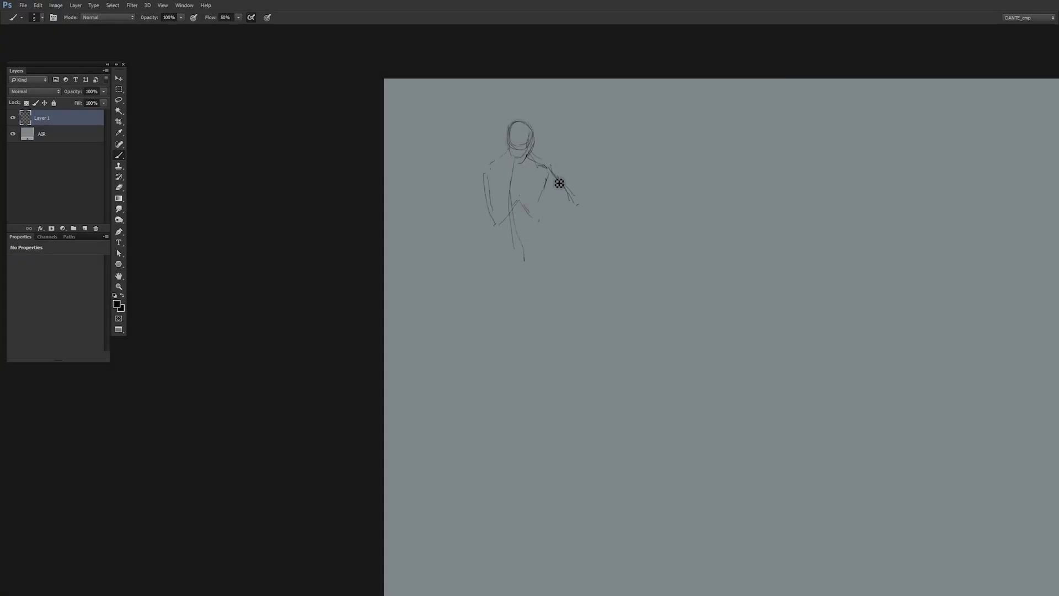
{"action": "scroll", "coordinate": [559, 183], "scroll_direction": "up", "scroll_amount": 1}
{"action": "left_click_drag", "start_coordinate": [526, 135], "coordinate": [540, 339]}
{"action": "left_click_drag", "start_coordinate": [538, 267], "coordinate": [520, 463]}
{"action": "left_click_drag", "start_coordinate": [442, 149], "coordinate": [459, 243]}
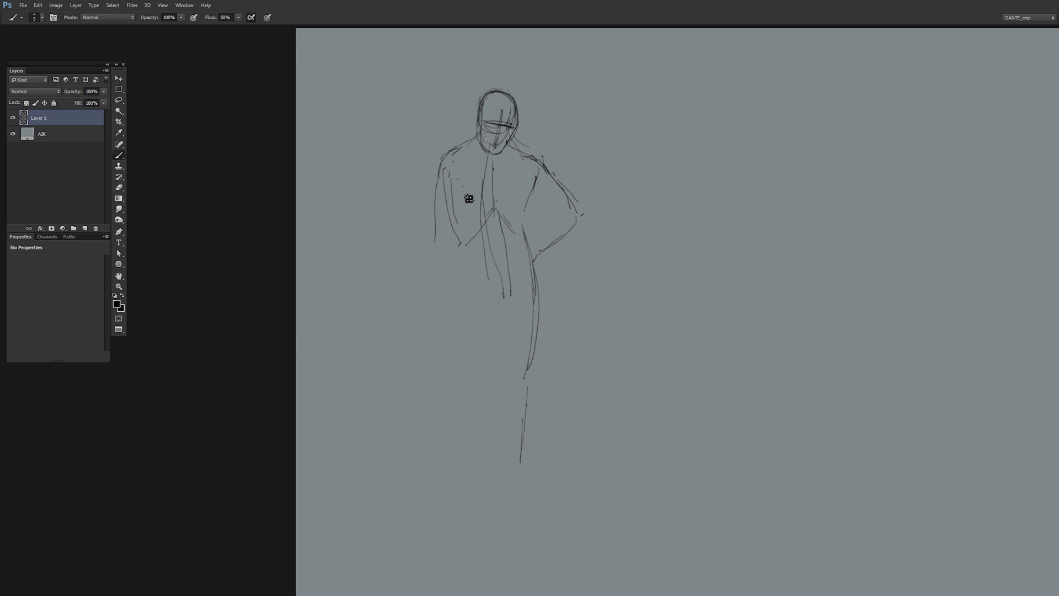
{"action": "left_click_drag", "start_coordinate": [463, 187], "coordinate": [459, 353]}
{"action": "left_click_drag", "start_coordinate": [442, 165], "coordinate": [477, 140]}
{"action": "left_click_drag", "start_coordinate": [513, 146], "coordinate": [542, 257]}
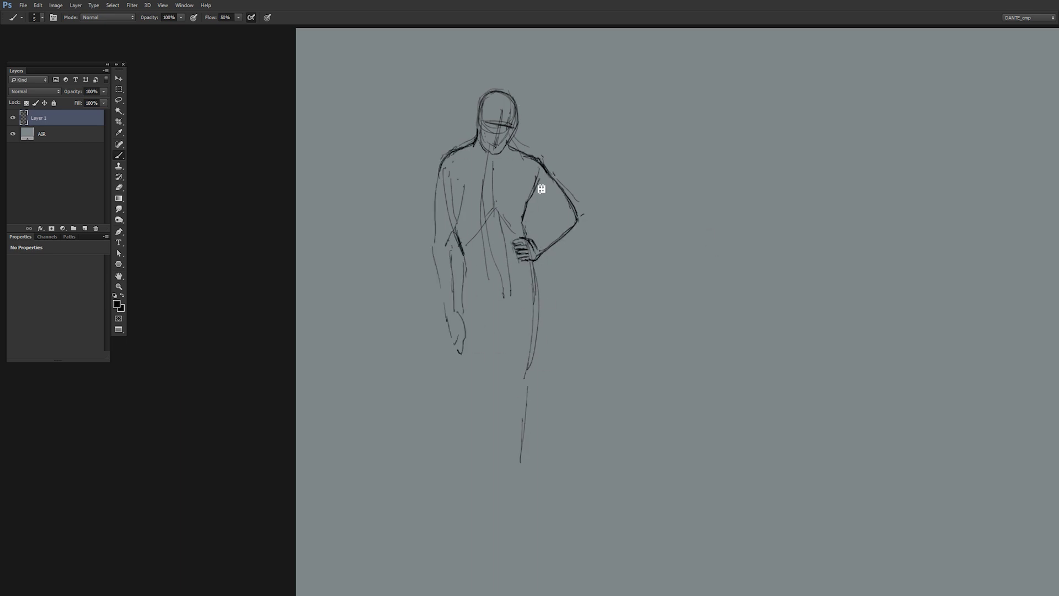
Draw the hand resting on the hip, both legs, the feet and a chest stroke
{"action": "left_click_drag", "start_coordinate": [506, 322], "coordinate": [464, 454]}
{"action": "left_click_drag", "start_coordinate": [469, 381], "coordinate": [459, 535]}
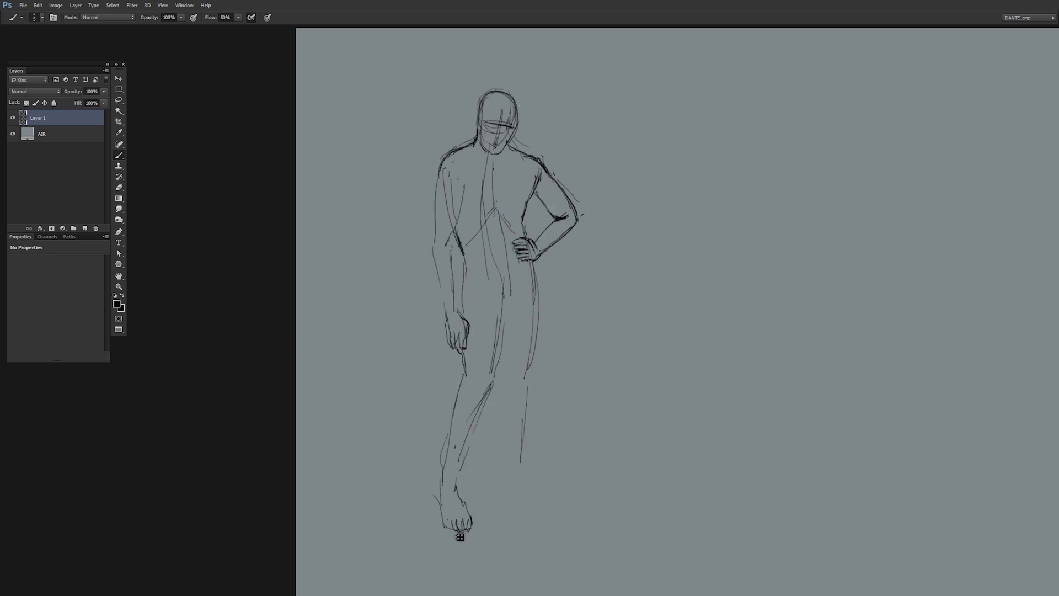
{"action": "mouse_move", "coordinate": [536, 276]}
{"action": "left_mouse_down"}
{"action": "mouse_move", "coordinate": [541, 501]}
{"action": "mouse_move", "coordinate": [511, 379]}
{"action": "mouse_move", "coordinate": [503, 395]}
{"action": "left_mouse_up"}
{"action": "left_click_drag", "start_coordinate": [466, 375], "coordinate": [450, 489]}
{"action": "left_click_drag", "start_coordinate": [504, 292], "coordinate": [487, 399]}
{"action": "left_click_drag", "start_coordinate": [483, 198], "coordinate": [516, 200]}
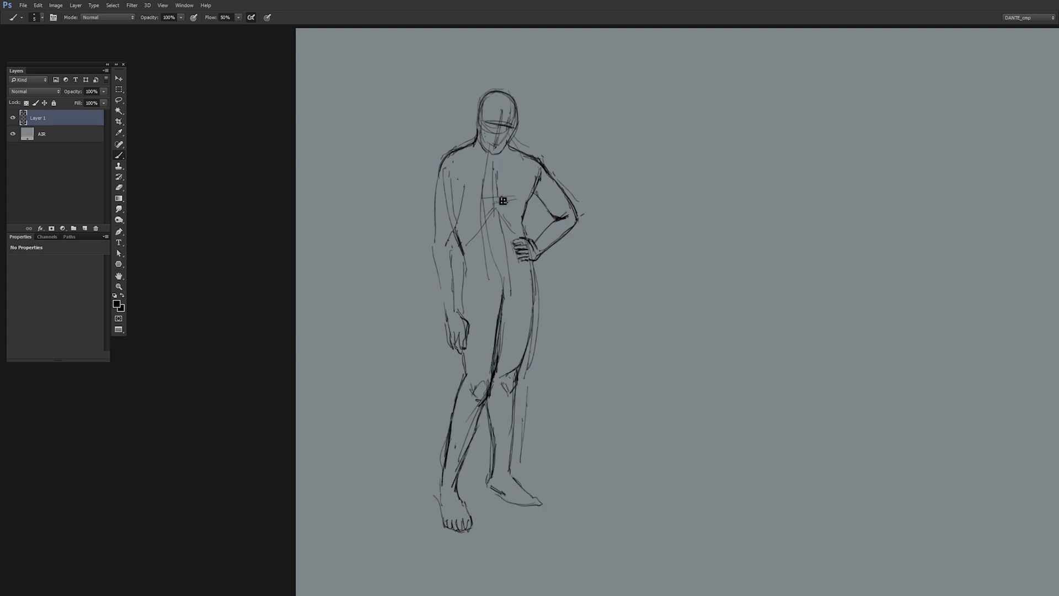
Darken the head and shoulder, refine the legs and feet, and start a new cross-lined head
{"action": "left_click_drag", "start_coordinate": [462, 158], "coordinate": [489, 155]}
{"action": "left_click_drag", "start_coordinate": [477, 140], "coordinate": [508, 152]}
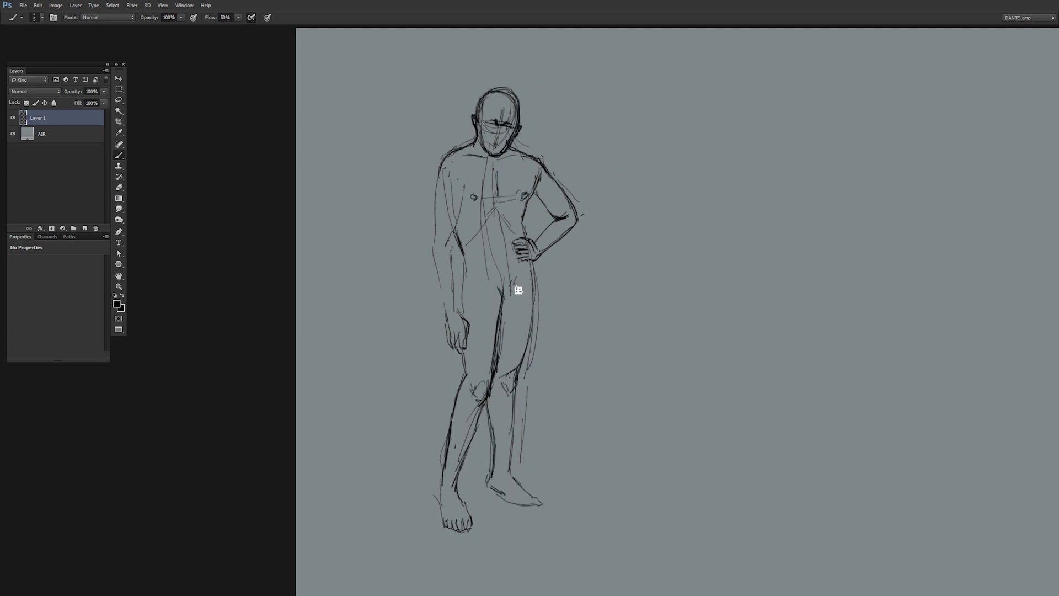
{"action": "left_click_drag", "start_coordinate": [441, 185], "coordinate": [430, 309]}
{"action": "left_click_drag", "start_coordinate": [518, 486], "coordinate": [543, 518]}
{"action": "left_click_drag", "start_coordinate": [519, 385], "coordinate": [508, 458]}
{"action": "left_click_drag", "start_coordinate": [530, 499], "coordinate": [336, 502]}
{"action": "mouse_move", "coordinate": [522, 93]}
{"action": "left_mouse_down"}
{"action": "mouse_move", "coordinate": [542, 107]}
{"action": "mouse_move", "coordinate": [510, 156]}
{"action": "left_mouse_up"}
Block in the second figure's spine, shoulder line and ribcage below the new head
{"action": "left_click_drag", "start_coordinate": [500, 116], "coordinate": [538, 121]}
{"action": "left_click_drag", "start_coordinate": [519, 154], "coordinate": [539, 486]}
{"action": "left_click_drag", "start_coordinate": [466, 178], "coordinate": [588, 161]}
{"action": "left_click_drag", "start_coordinate": [486, 216], "coordinate": [557, 207]}
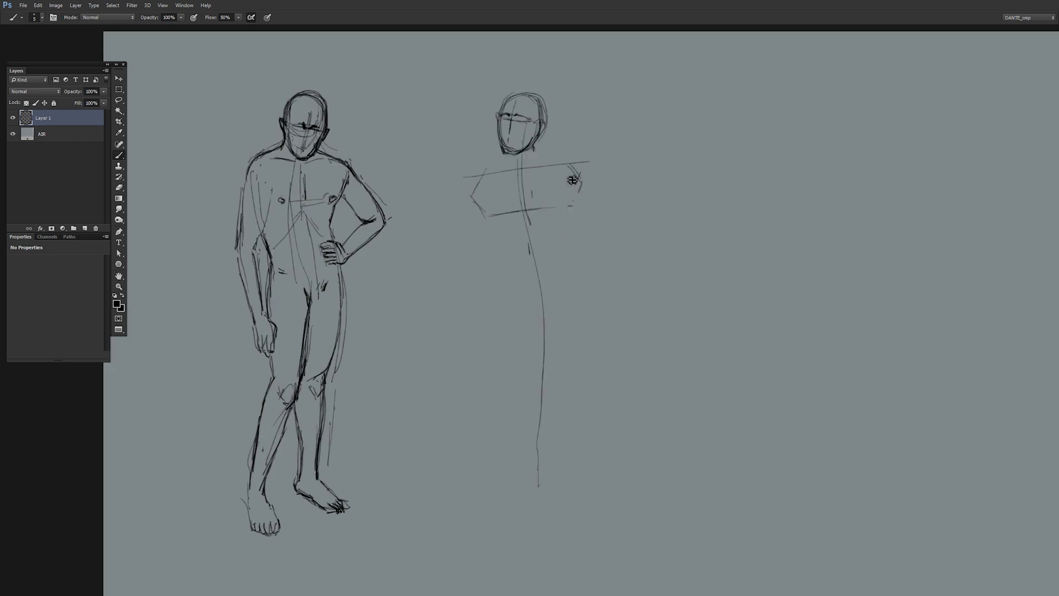
{"action": "left_click_drag", "start_coordinate": [532, 149], "coordinate": [585, 163]}
{"action": "left_click_drag", "start_coordinate": [580, 160], "coordinate": [601, 189]}
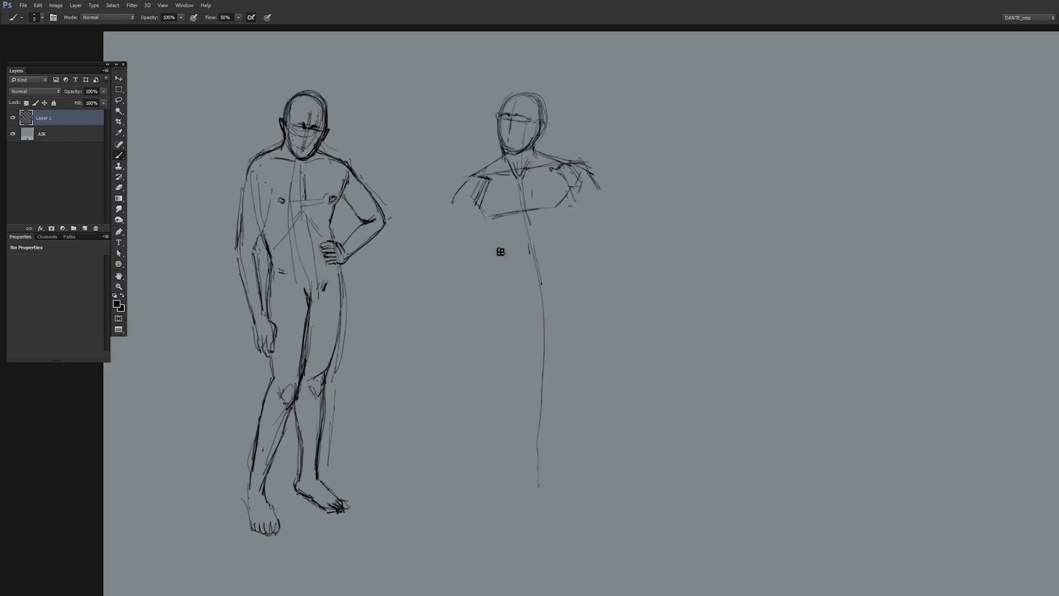
{"action": "left_click_drag", "start_coordinate": [480, 213], "coordinate": [500, 262]}
Sketch the second figure's pelvis, legs and both arms bent with hands on hips
{"action": "left_click_drag", "start_coordinate": [569, 210], "coordinate": [579, 304]}
{"action": "mouse_move", "coordinate": [503, 276]}
{"action": "left_mouse_down"}
{"action": "mouse_move", "coordinate": [551, 317]}
{"action": "mouse_move", "coordinate": [495, 400]}
{"action": "left_mouse_up"}
{"action": "left_click_drag", "start_coordinate": [582, 301], "coordinate": [552, 516]}
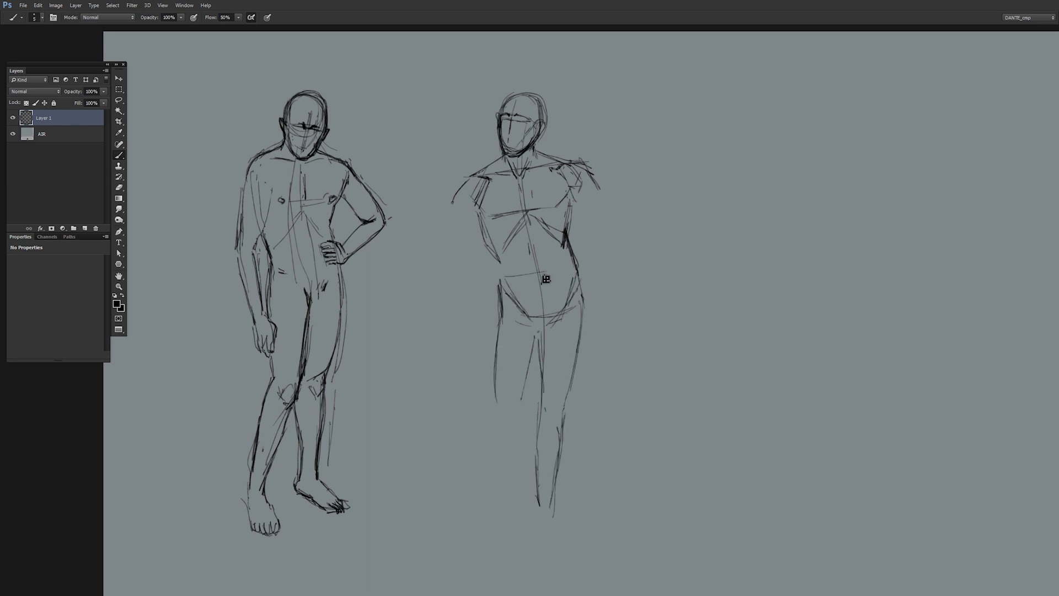
{"action": "mouse_move", "coordinate": [574, 182]}
{"action": "left_mouse_down"}
{"action": "mouse_move", "coordinate": [642, 221]}
{"action": "mouse_move", "coordinate": [582, 276]}
{"action": "left_mouse_up"}
{"action": "left_click_drag", "start_coordinate": [582, 276], "coordinate": [586, 317]}
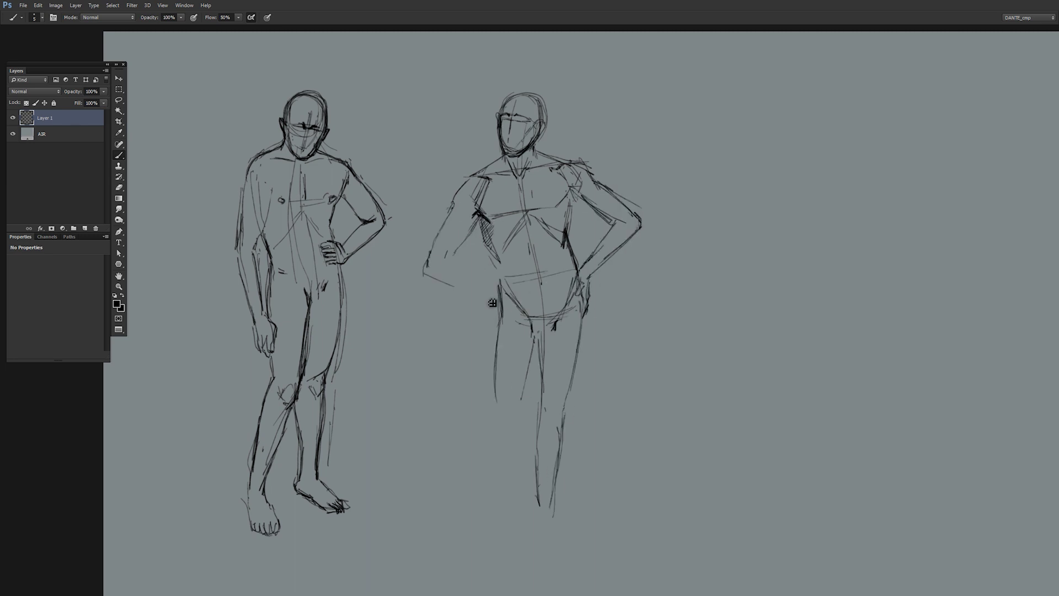
{"action": "left_click_drag", "start_coordinate": [426, 265], "coordinate": [500, 292]}
{"action": "mouse_move", "coordinate": [485, 298]}
{"action": "left_mouse_down"}
{"action": "mouse_move", "coordinate": [519, 303]}
{"action": "mouse_move", "coordinate": [525, 395]}
{"action": "mouse_move", "coordinate": [488, 414]}
{"action": "left_mouse_up"}
Draw the second leg down to the foot, with shin, calf and knee lines
{"action": "left_click_drag", "start_coordinate": [538, 353], "coordinate": [488, 475]}
{"action": "left_click_drag", "start_coordinate": [474, 430], "coordinate": [496, 555]}
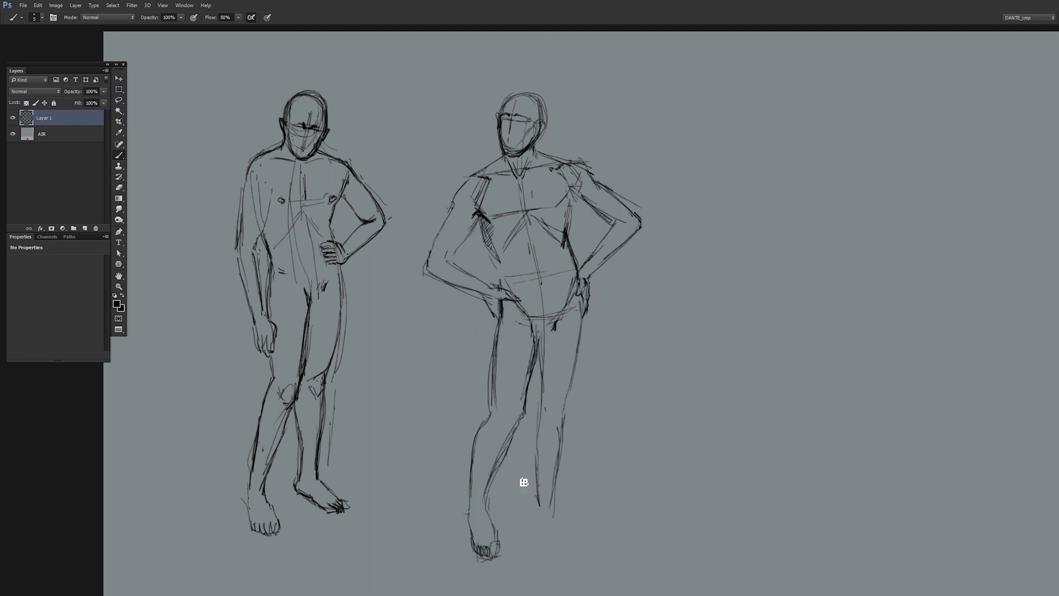
{"action": "left_click_drag", "start_coordinate": [533, 481], "coordinate": [572, 538]}
{"action": "left_click_drag", "start_coordinate": [533, 408], "coordinate": [538, 529]}
{"action": "left_click_drag", "start_coordinate": [534, 375], "coordinate": [533, 486]}
{"action": "mouse_move", "coordinate": [565, 395]}
{"action": "left_mouse_down"}
{"action": "mouse_move", "coordinate": [563, 496]}
{"action": "mouse_move", "coordinate": [568, 420]}
{"action": "left_mouse_up"}
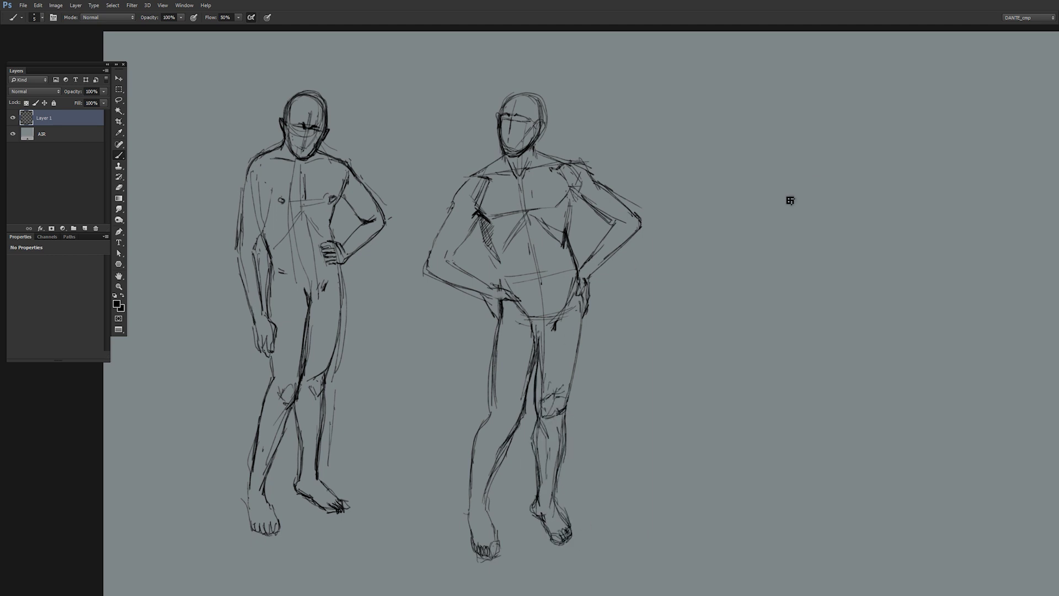
Start a third figure with a head circle, torso box, and hip and leg lines
{"action": "left_click_drag", "start_coordinate": [790, 201], "coordinate": [589, 189]}
{"action": "mouse_move", "coordinate": [568, 82]}
{"action": "left_mouse_down"}
{"action": "mouse_move", "coordinate": [549, 141]}
{"action": "mouse_move", "coordinate": [652, 115]}
{"action": "left_mouse_up"}
{"action": "left_click_drag", "start_coordinate": [652, 127], "coordinate": [656, 226]}
{"action": "left_click_drag", "start_coordinate": [571, 238], "coordinate": [606, 203]}
{"action": "mouse_move", "coordinate": [557, 247]}
{"action": "left_mouse_down"}
{"action": "mouse_move", "coordinate": [640, 260]}
{"action": "mouse_move", "coordinate": [646, 403]}
{"action": "left_mouse_up"}
Add the third figure's pelvis box, two legs, and back and hip contours
{"action": "left_click_drag", "start_coordinate": [649, 287], "coordinate": [672, 367]}
{"action": "left_click_drag", "start_coordinate": [561, 254], "coordinate": [546, 392]}
{"action": "left_click_drag", "start_coordinate": [580, 198], "coordinate": [552, 287]}
{"action": "mouse_move", "coordinate": [650, 223]}
{"action": "left_mouse_down"}
{"action": "mouse_move", "coordinate": [643, 312]}
{"action": "mouse_move", "coordinate": [673, 381]}
{"action": "left_mouse_up"}
{"action": "left_click_drag", "start_coordinate": [577, 120], "coordinate": [512, 175]}
Give the back-view figure a shoulder blade, stronger back contour, and both arms bent to the hips
{"action": "left_click_drag", "start_coordinate": [624, 143], "coordinate": [642, 163]}
{"action": "left_click_drag", "start_coordinate": [669, 131], "coordinate": [723, 213]}
{"action": "left_click_drag", "start_coordinate": [720, 218], "coordinate": [646, 251]}
{"action": "left_click_drag", "start_coordinate": [663, 140], "coordinate": [655, 218]}
{"action": "left_click_drag", "start_coordinate": [668, 138], "coordinate": [709, 184]}
{"action": "left_click_drag", "start_coordinate": [568, 246], "coordinate": [470, 231]}
{"action": "left_click_drag", "start_coordinate": [541, 187], "coordinate": [470, 228]}
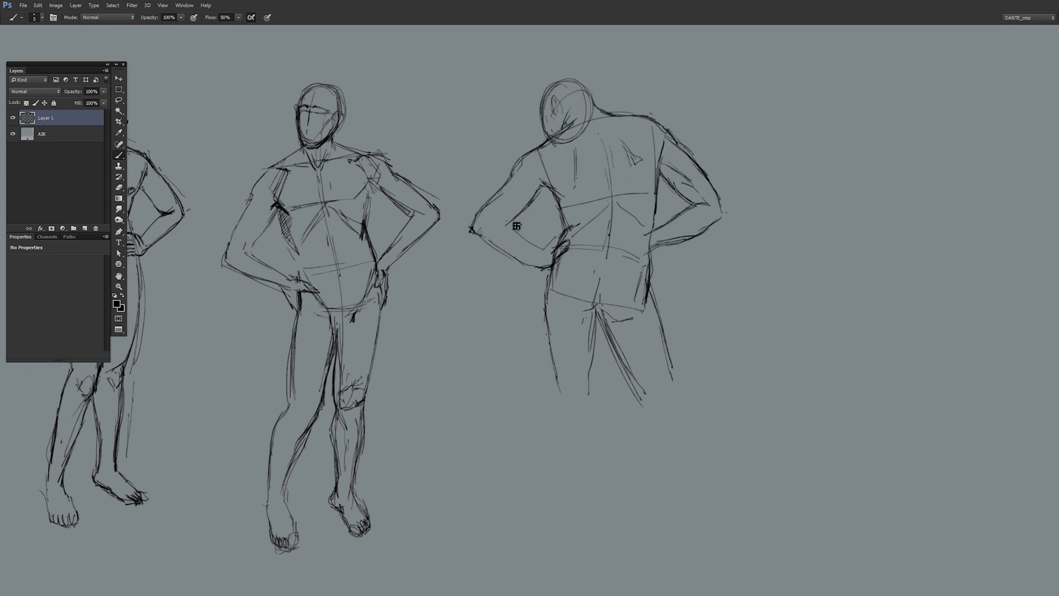
{"action": "left_click_drag", "start_coordinate": [632, 260], "coordinate": [629, 298]}
Draw the back-view figure's legs down to the feet and add finishing strokes
{"action": "mouse_move", "coordinate": [665, 332]}
{"action": "left_mouse_down"}
{"action": "mouse_move", "coordinate": [655, 425]}
{"action": "mouse_move", "coordinate": [676, 508]}
{"action": "left_mouse_up"}
{"action": "mouse_move", "coordinate": [549, 323]}
{"action": "left_mouse_down"}
{"action": "mouse_move", "coordinate": [565, 514]}
{"action": "mouse_move", "coordinate": [595, 520]}
{"action": "left_mouse_up"}
{"action": "left_click_drag", "start_coordinate": [596, 321], "coordinate": [579, 422]}
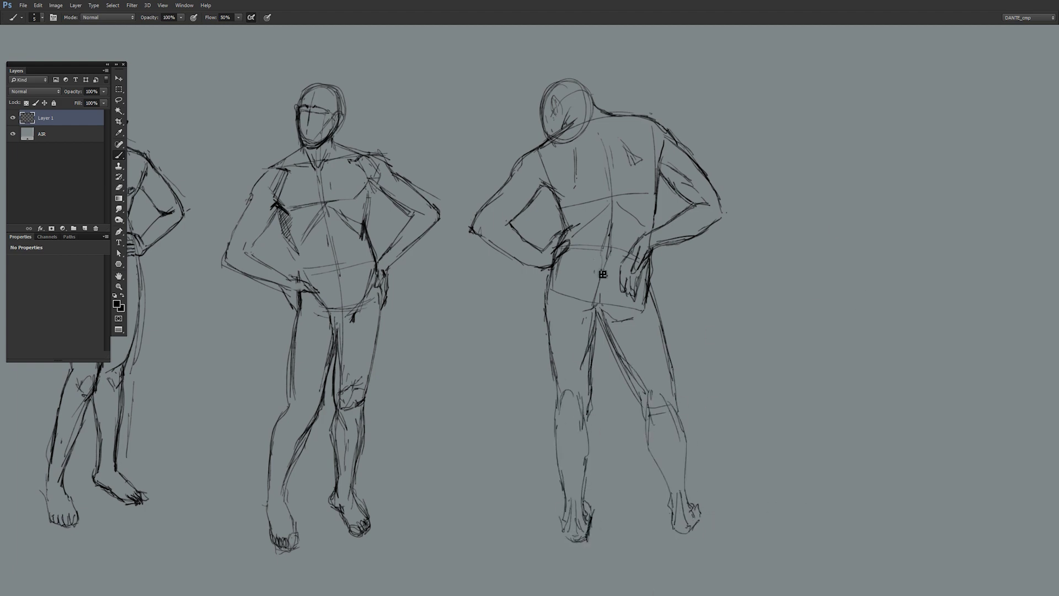
{"action": "left_click_drag", "start_coordinate": [526, 218], "coordinate": [485, 257]}
Start a fourth back-view figure with back curve, shoulders, spine line and head outline
{"action": "left_click_drag", "start_coordinate": [664, 145], "coordinate": [651, 236]}
{"action": "mouse_move", "coordinate": [905, 116]}
{"action": "left_mouse_down"}
{"action": "mouse_move", "coordinate": [622, 116]}
{"action": "mouse_move", "coordinate": [712, 154]}
{"action": "left_mouse_up"}
{"action": "left_click_drag", "start_coordinate": [551, 130], "coordinate": [576, 226]}
{"action": "left_click_drag", "start_coordinate": [716, 169], "coordinate": [678, 239]}
{"action": "left_click_drag", "start_coordinate": [586, 286], "coordinate": [678, 270]}
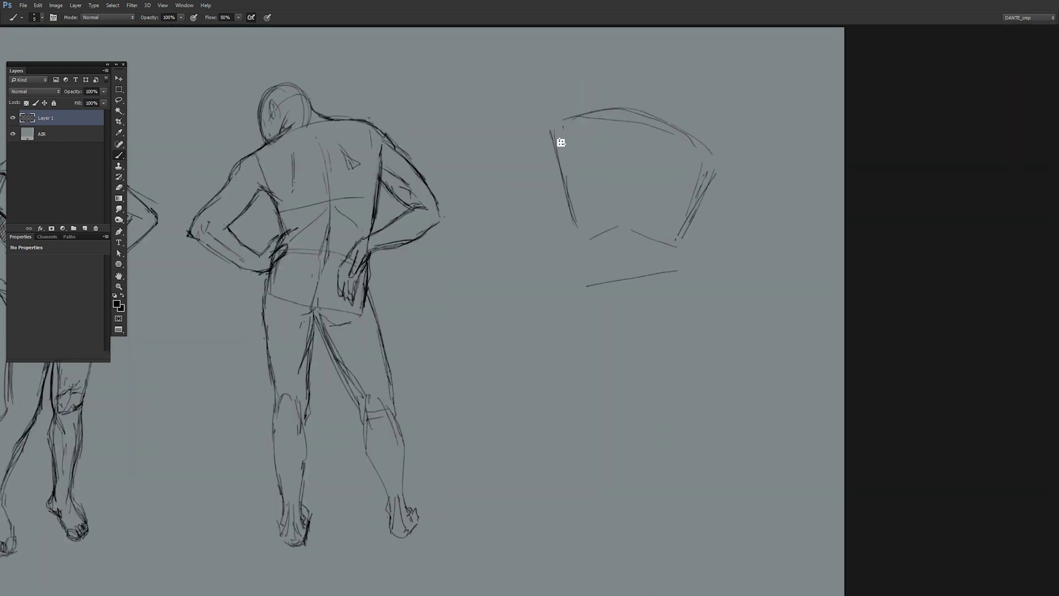
{"action": "mouse_move", "coordinate": [610, 118]}
{"action": "left_mouse_down"}
{"action": "mouse_move", "coordinate": [558, 234]}
{"action": "mouse_move", "coordinate": [629, 282]}
{"action": "mouse_move", "coordinate": [679, 110]}
{"action": "left_mouse_up"}
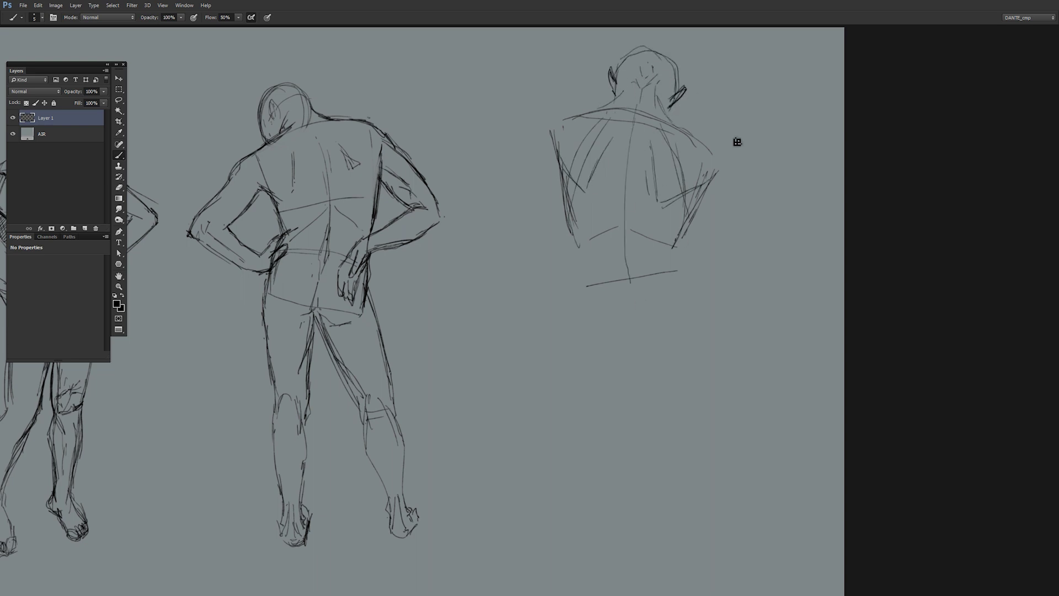
Add the fourth figure's right arm and hand, left side, leg outlines and buttocks
{"action": "mouse_move", "coordinate": [713, 148]}
{"action": "left_mouse_down"}
{"action": "mouse_move", "coordinate": [726, 282]}
{"action": "mouse_move", "coordinate": [696, 336]}
{"action": "left_mouse_up"}
{"action": "left_click_drag", "start_coordinate": [640, 287], "coordinate": [624, 363]}
{"action": "left_click_drag", "start_coordinate": [566, 221], "coordinate": [587, 353]}
{"action": "mouse_move", "coordinate": [708, 190]}
{"action": "left_mouse_down"}
{"action": "mouse_move", "coordinate": [677, 331]}
{"action": "mouse_move", "coordinate": [686, 457]}
{"action": "left_mouse_up"}
{"action": "left_click_drag", "start_coordinate": [640, 353], "coordinate": [606, 461]}
{"action": "left_click_drag", "start_coordinate": [581, 320], "coordinate": [567, 457]}
{"action": "left_click_drag", "start_coordinate": [586, 331], "coordinate": [629, 364]}
Refine the fourth figure's arm and shoulder contours and draw the left arm and hand
{"action": "left_click_drag", "start_coordinate": [726, 276], "coordinate": [692, 400]}
{"action": "left_click_drag", "start_coordinate": [695, 309], "coordinate": [706, 204]}
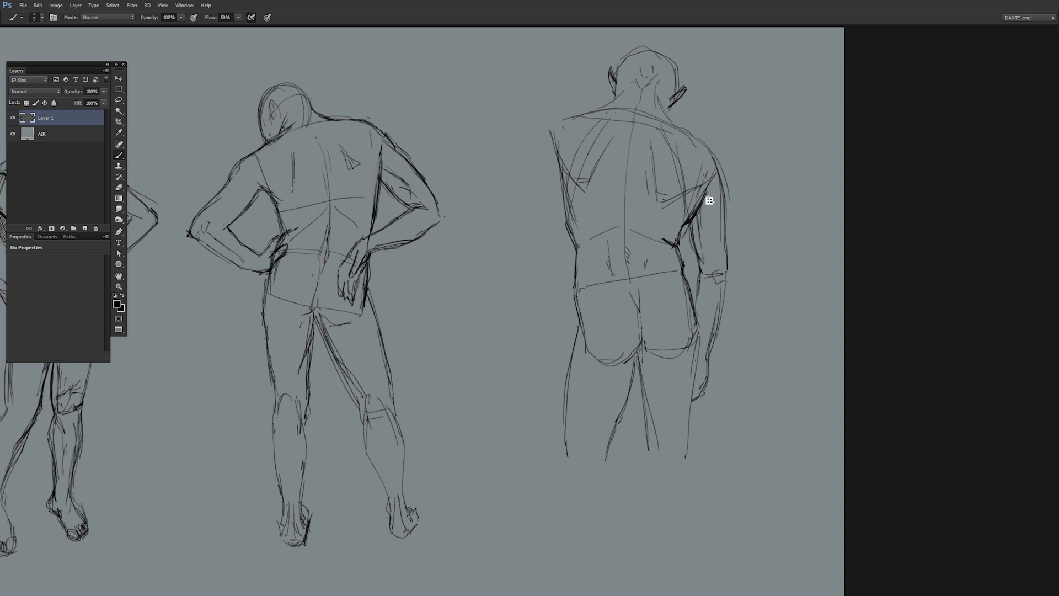
{"action": "left_click_drag", "start_coordinate": [717, 166], "coordinate": [725, 248]}
{"action": "mouse_move", "coordinate": [696, 138]}
{"action": "left_mouse_down"}
{"action": "mouse_move", "coordinate": [620, 94]}
{"action": "mouse_move", "coordinate": [535, 237]}
{"action": "mouse_move", "coordinate": [568, 331]}
{"action": "left_mouse_up"}
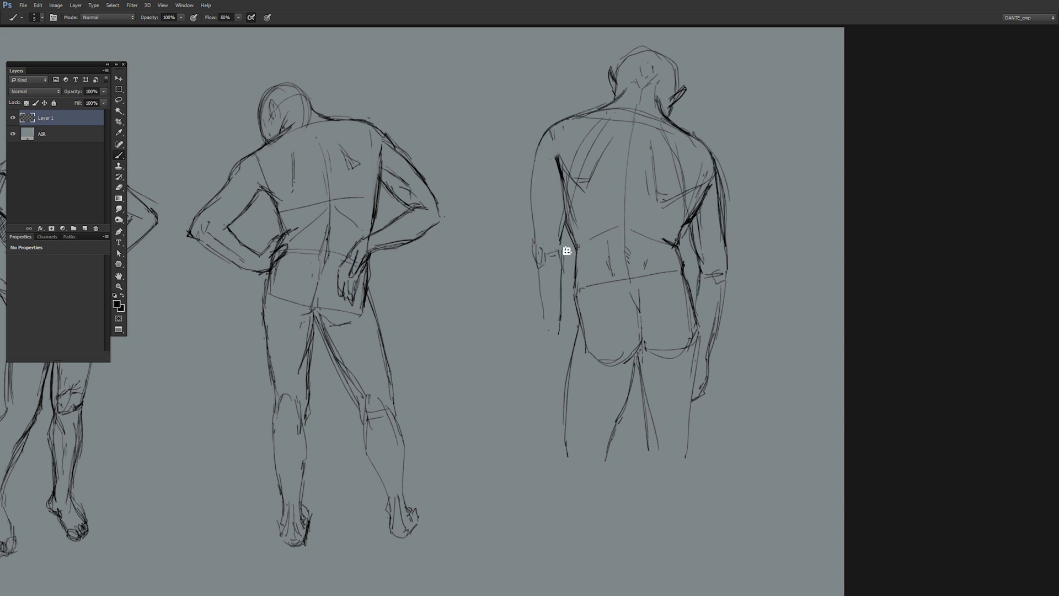
{"action": "left_click_drag", "start_coordinate": [544, 259], "coordinate": [543, 381]}
{"action": "left_click_drag", "start_coordinate": [569, 331], "coordinate": [562, 365]}
Zoom out and draw the fourth figure's legs, feet and darkened calves
{"action": "key", "text": "ctrl+minus"}
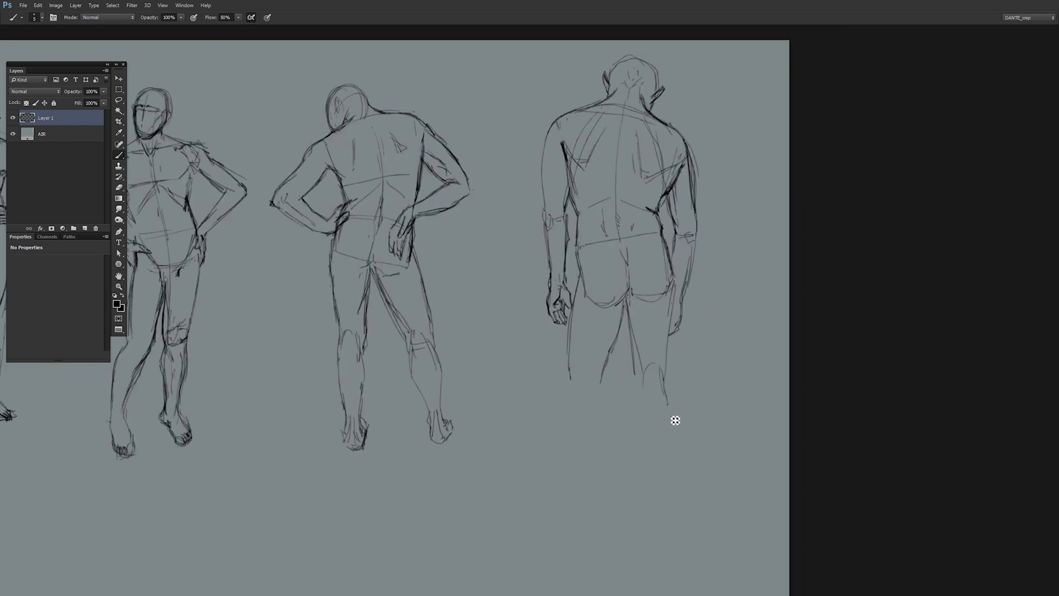
{"action": "left_click_drag", "start_coordinate": [662, 367], "coordinate": [659, 496]}
{"action": "left_click_drag", "start_coordinate": [640, 375], "coordinate": [645, 469]}
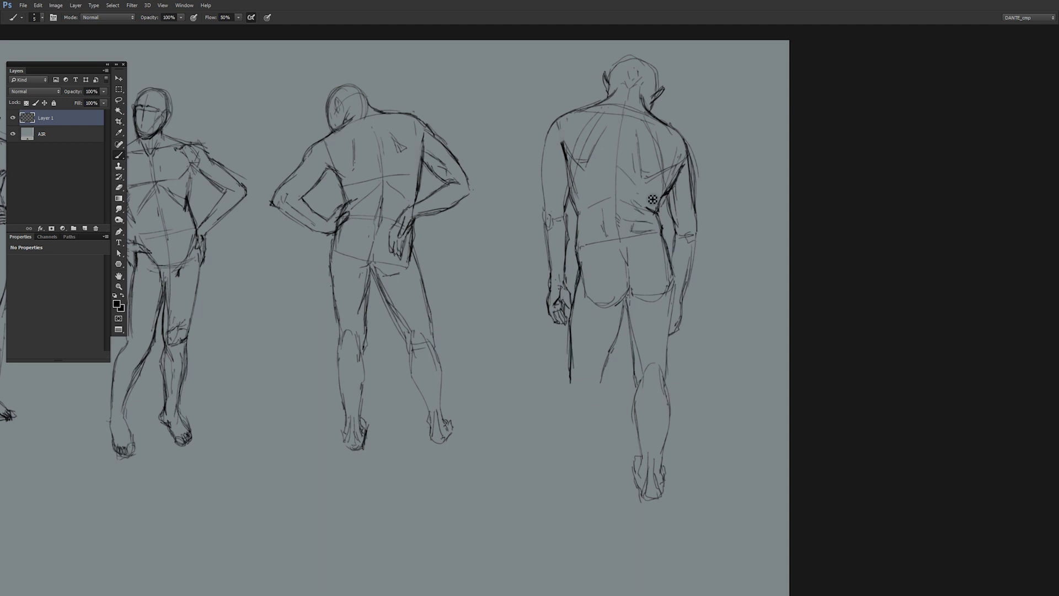
{"action": "left_click_drag", "start_coordinate": [590, 376], "coordinate": [586, 472]}
{"action": "left_click_drag", "start_coordinate": [577, 368], "coordinate": [568, 472]}
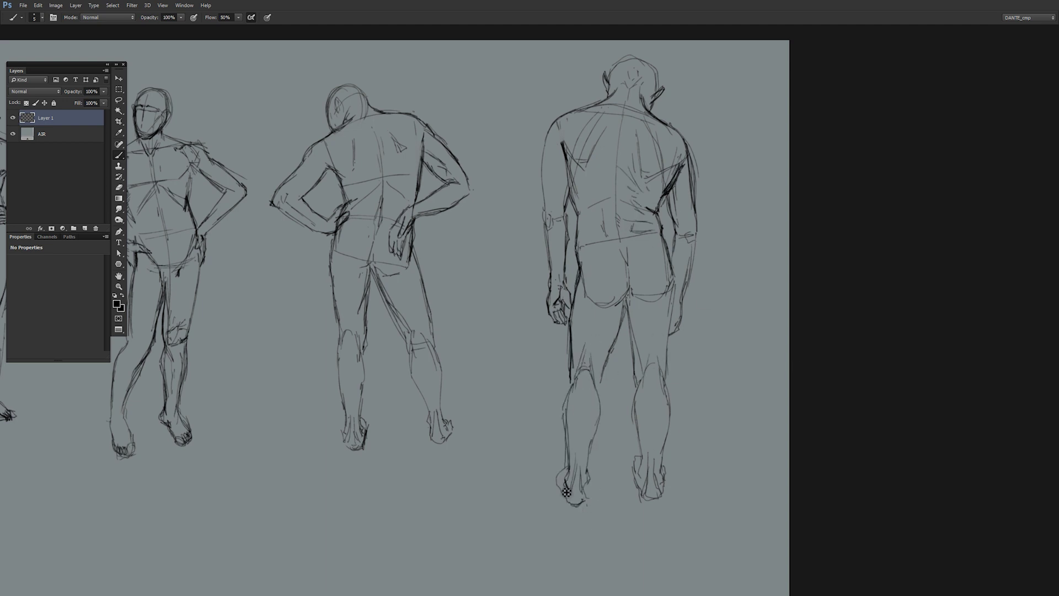
{"action": "left_click_drag", "start_coordinate": [576, 389], "coordinate": [568, 441]}
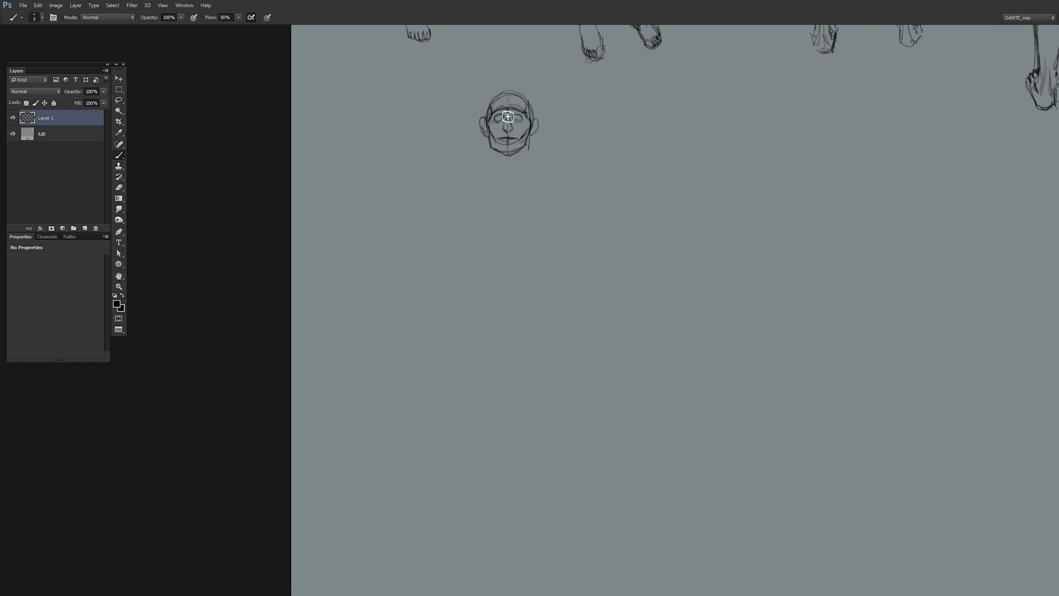
Sketch the front-view figure's neck, shoulders and chest below the head
{"action": "left_click_drag", "start_coordinate": [530, 160], "coordinate": [559, 180]}
{"action": "left_click_drag", "start_coordinate": [485, 182], "coordinate": [466, 251]}
{"action": "left_click_drag", "start_coordinate": [546, 182], "coordinate": [544, 283]}
{"action": "left_click_drag", "start_coordinate": [480, 282], "coordinate": [552, 278]}
{"action": "left_click_drag", "start_coordinate": [449, 196], "coordinate": [480, 232]}
{"action": "left_click_drag", "start_coordinate": [513, 193], "coordinate": [512, 226]}
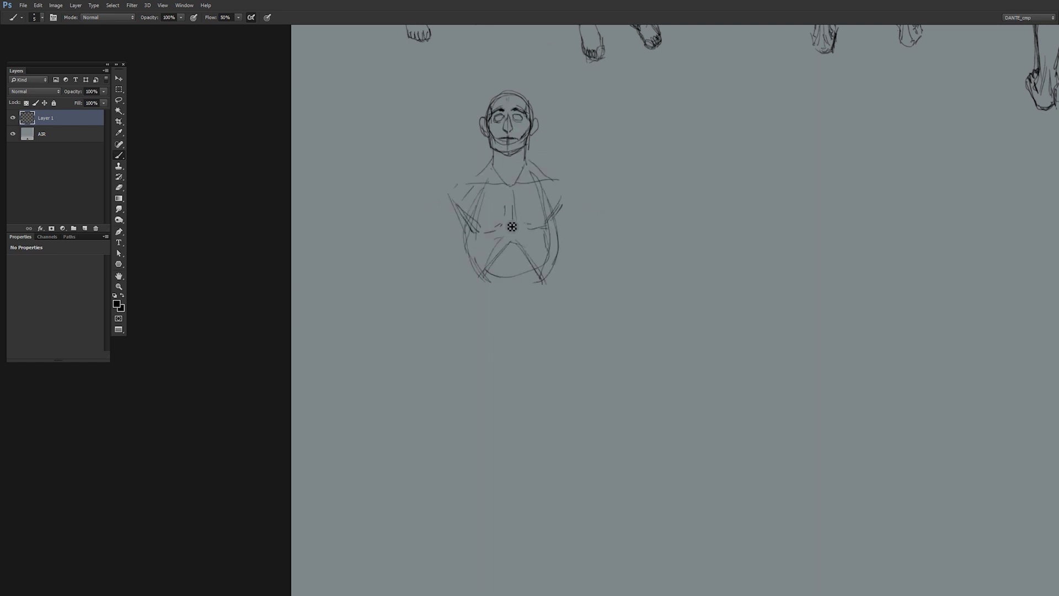
Rough in the figure's arms, pelvis and leg lines
{"action": "left_click_drag", "start_coordinate": [584, 196], "coordinate": [588, 224]}
{"action": "left_click_drag", "start_coordinate": [450, 223], "coordinate": [442, 285]}
{"action": "left_click_drag", "start_coordinate": [563, 179], "coordinate": [586, 224]}
{"action": "left_click_drag", "start_coordinate": [470, 306], "coordinate": [552, 309]}
{"action": "left_click_drag", "start_coordinate": [551, 326], "coordinate": [511, 375]}
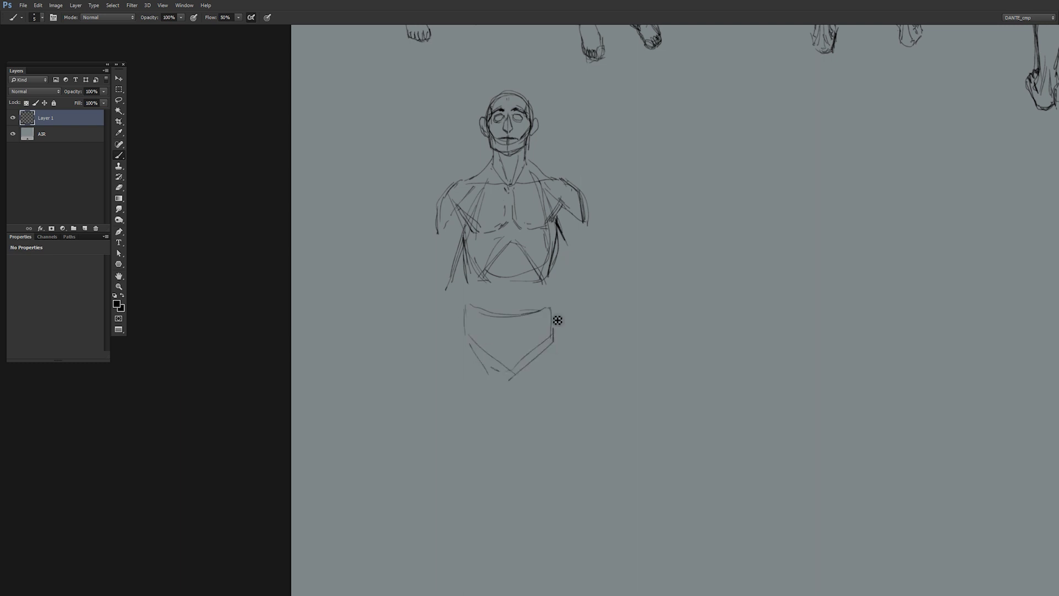
{"action": "left_click_drag", "start_coordinate": [460, 326], "coordinate": [461, 469]}
Add the inner leg, waist and centre lines to the figure
{"action": "left_click_drag", "start_coordinate": [510, 375], "coordinate": [485, 466]}
{"action": "left_click_drag", "start_coordinate": [467, 307], "coordinate": [494, 345]}
{"action": "left_click_drag", "start_coordinate": [551, 309], "coordinate": [529, 345]}
{"action": "left_click_drag", "start_coordinate": [512, 243], "coordinate": [512, 346]}
{"action": "left_click_drag", "start_coordinate": [515, 367], "coordinate": [529, 456]}
{"action": "left_click_drag", "start_coordinate": [552, 314], "coordinate": [563, 444]}
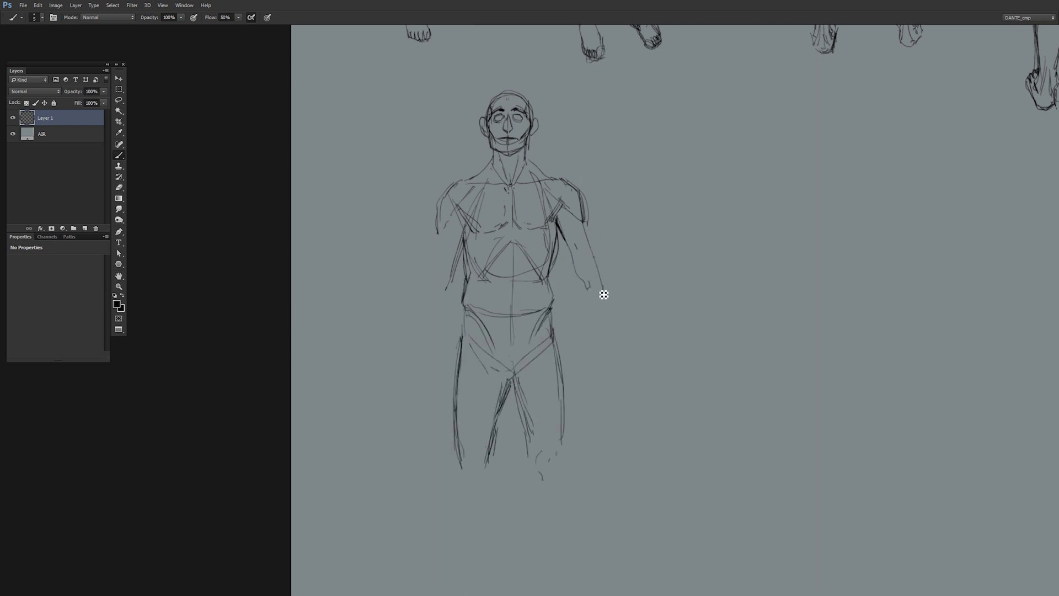
Draw the right arm spread outward, ending in an open hand
{"action": "left_click_drag", "start_coordinate": [596, 259], "coordinate": [632, 329]}
{"action": "left_click_drag", "start_coordinate": [559, 221], "coordinate": [589, 288]}
{"action": "left_click_drag", "start_coordinate": [582, 218], "coordinate": [621, 337]}
{"action": "mouse_move", "coordinate": [640, 334]}
{"action": "left_mouse_down"}
{"action": "mouse_move", "coordinate": [663, 348]}
{"action": "mouse_move", "coordinate": [681, 342]}
{"action": "left_mouse_up"}
{"action": "left_click_drag", "start_coordinate": [618, 336], "coordinate": [665, 377]}
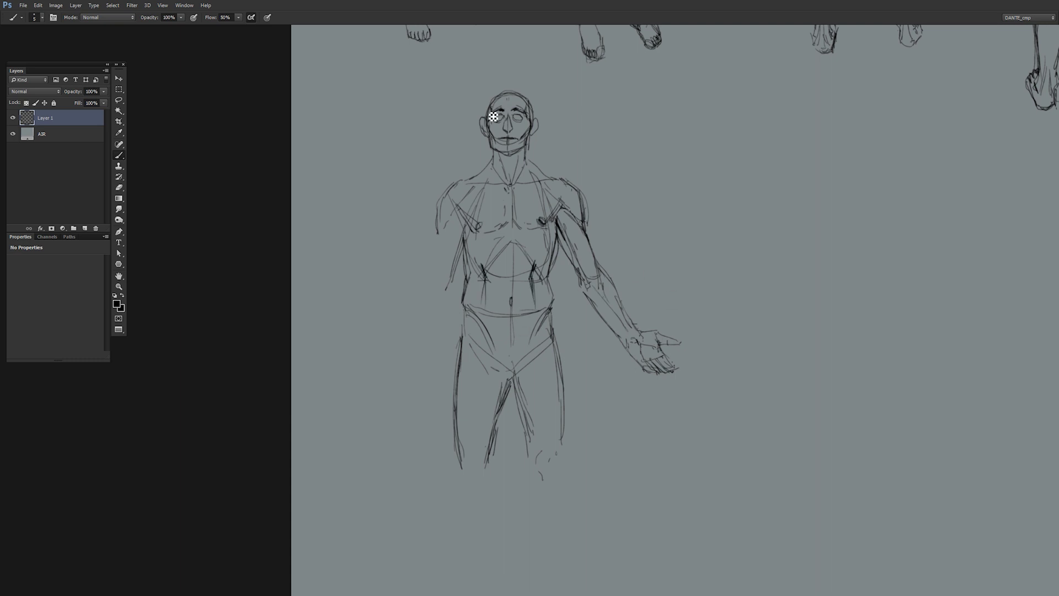
Add face details and the left arm with an open hand
{"action": "left_click_drag", "start_coordinate": [492, 116], "coordinate": [530, 146]}
{"action": "left_click_drag", "start_coordinate": [446, 221], "coordinate": [436, 306]}
{"action": "left_click_drag", "start_coordinate": [441, 278], "coordinate": [380, 383]}
{"action": "left_click_drag", "start_coordinate": [397, 353], "coordinate": [384, 383]}
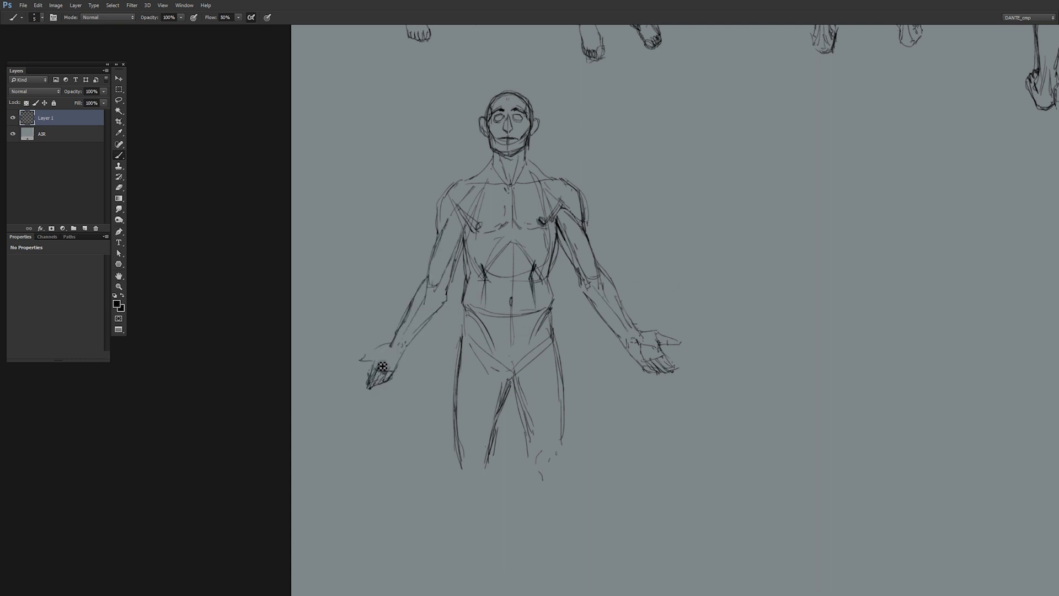
Shrink the marked figure slightly with Free Transform (Ctrl+T) and confirm
{"action": "key", "text": "ctrl+t"}
{"action": "left_click_drag", "start_coordinate": [684, 480], "coordinate": [670, 445]}
{"action": "key", "text": "Return"}
{"action": "left_click_drag", "start_coordinate": [540, 329], "coordinate": [557, 507]}
Extend the legs down and add the lower legs and feet
{"action": "left_click_drag", "start_coordinate": [448, 339], "coordinate": [436, 511]}
{"action": "left_click_drag", "start_coordinate": [480, 381], "coordinate": [458, 411]}
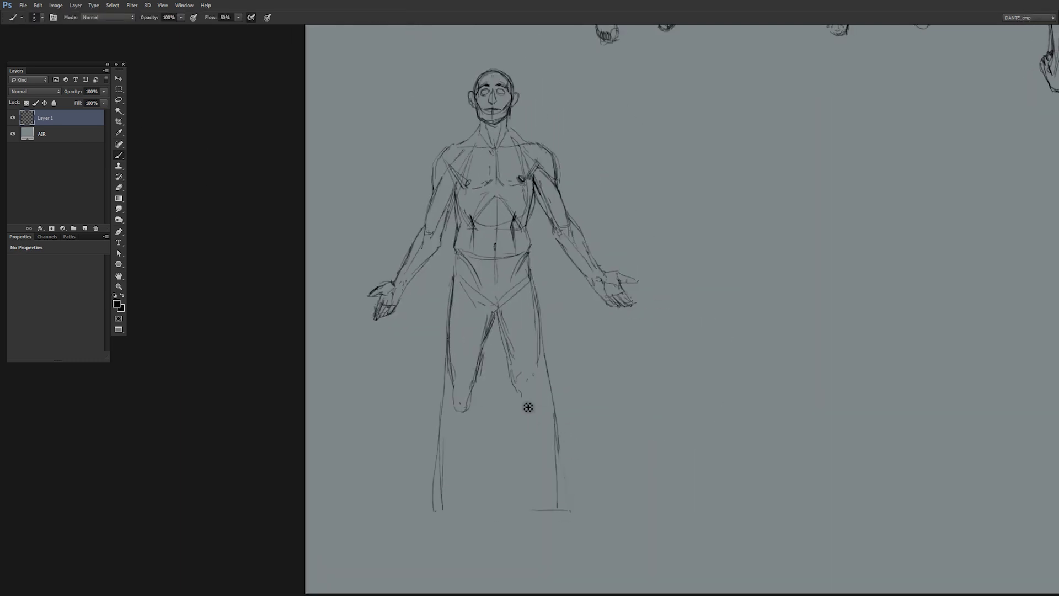
{"action": "mouse_move", "coordinate": [540, 381]}
{"action": "left_mouse_down"}
{"action": "mouse_move", "coordinate": [549, 477]}
{"action": "mouse_move", "coordinate": [532, 480]}
{"action": "left_mouse_up"}
{"action": "left_click_drag", "start_coordinate": [482, 364], "coordinate": [461, 493]}
{"action": "left_click_drag", "start_coordinate": [461, 381], "coordinate": [444, 499]}
{"action": "left_click_drag", "start_coordinate": [467, 458], "coordinate": [461, 496]}
Refine the lower legs, knees and right foot, then begin a new figure's head alongside
{"action": "key", "text": "l"}
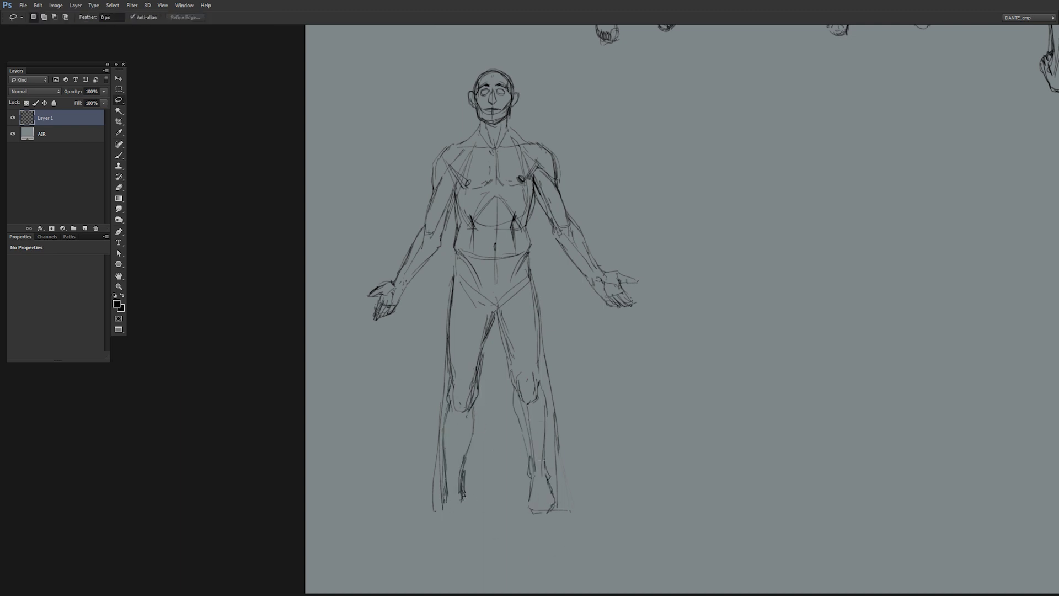
{"action": "key", "text": "b"}
{"action": "left_click_drag", "start_coordinate": [544, 395], "coordinate": [550, 477]}
{"action": "left_click_drag", "start_coordinate": [477, 364], "coordinate": [461, 408]}
{"action": "left_click_drag", "start_coordinate": [452, 386], "coordinate": [444, 430]}
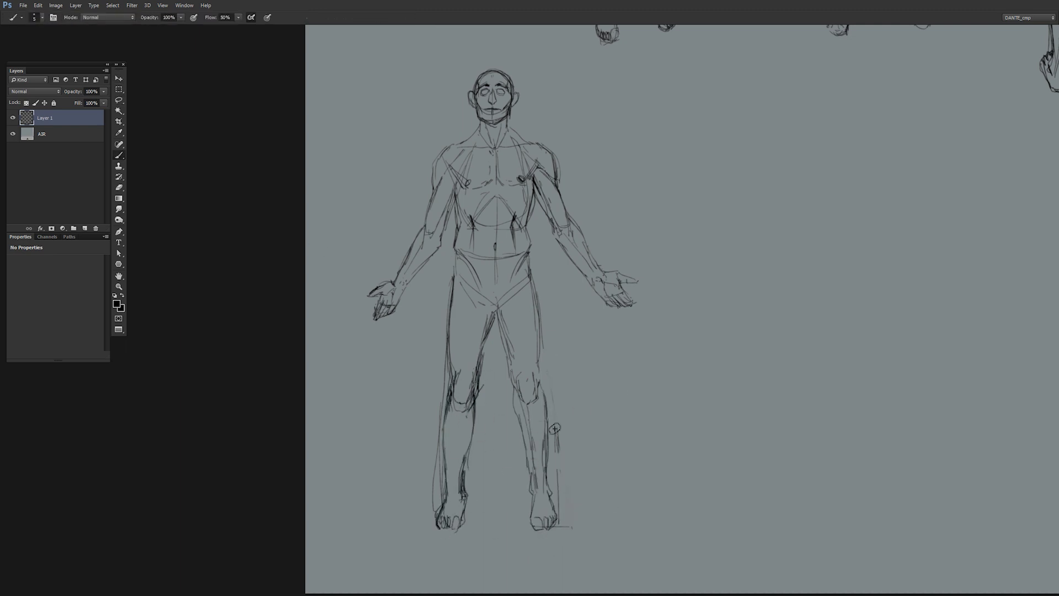
{"action": "left_click_drag", "start_coordinate": [555, 429], "coordinate": [351, 449]}
{"action": "mouse_move", "coordinate": [577, 116]}
{"action": "left_mouse_down"}
{"action": "mouse_move", "coordinate": [583, 130]}
{"action": "mouse_move", "coordinate": [553, 187]}
{"action": "mouse_move", "coordinate": [646, 181]}
{"action": "left_mouse_up"}
Sketch the leaning figure's neck, shoulders, chest and arm outline
{"action": "left_click_drag", "start_coordinate": [629, 199], "coordinate": [563, 243]}
{"action": "left_click_drag", "start_coordinate": [546, 232], "coordinate": [521, 287]}
{"action": "left_click_drag", "start_coordinate": [609, 243], "coordinate": [633, 260]}
{"action": "left_click_drag", "start_coordinate": [635, 204], "coordinate": [639, 314]}
{"action": "left_click_drag", "start_coordinate": [580, 311], "coordinate": [627, 322]}
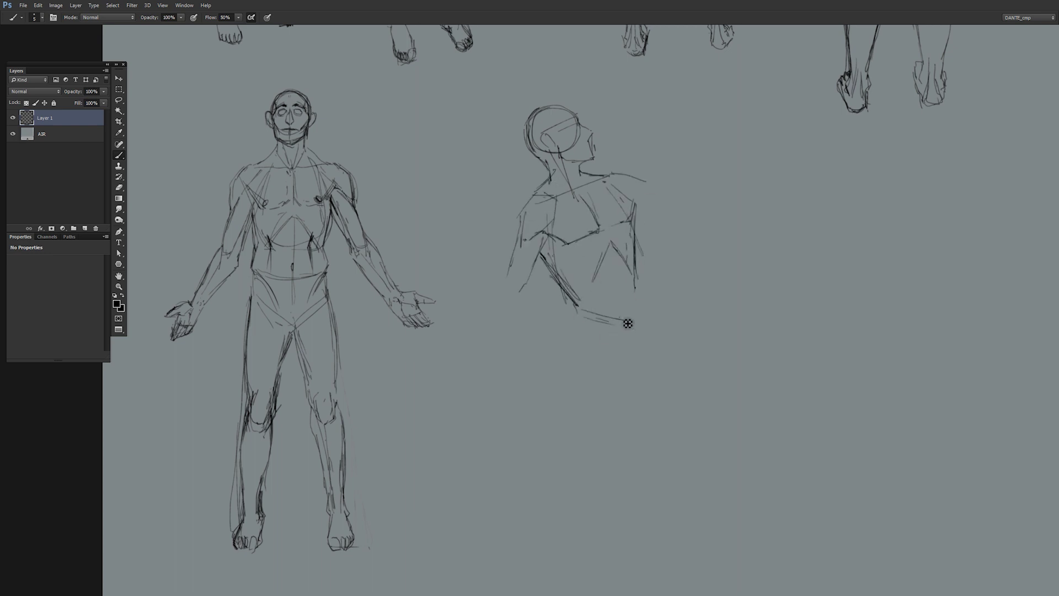
{"action": "left_click_drag", "start_coordinate": [596, 218], "coordinate": [635, 309]}
{"action": "left_click_drag", "start_coordinate": [556, 204], "coordinate": [522, 248]}
{"action": "left_click_drag", "start_coordinate": [599, 178], "coordinate": [566, 201]}
Add the leaning figure's hips, bent-back arm and raised stepping leg
{"action": "left_click_drag", "start_coordinate": [571, 321], "coordinate": [700, 394]}
{"action": "mouse_move", "coordinate": [579, 367]}
{"action": "left_mouse_down"}
{"action": "mouse_move", "coordinate": [687, 422]}
{"action": "mouse_move", "coordinate": [659, 524]}
{"action": "left_mouse_up"}
{"action": "left_click_drag", "start_coordinate": [706, 408], "coordinate": [676, 513]}
{"action": "left_click_drag", "start_coordinate": [610, 175], "coordinate": [715, 193]}
{"action": "left_click_drag", "start_coordinate": [718, 193], "coordinate": [717, 282]}
{"action": "left_click_drag", "start_coordinate": [642, 266], "coordinate": [643, 331]}
{"action": "mouse_move", "coordinate": [574, 320]}
{"action": "left_mouse_down"}
{"action": "mouse_move", "coordinate": [568, 432]}
{"action": "mouse_move", "coordinate": [594, 530]}
{"action": "left_mouse_up"}
{"action": "left_click_drag", "start_coordinate": [654, 508], "coordinate": [665, 582]}
{"action": "left_click_drag", "start_coordinate": [669, 588], "coordinate": [646, 536]}
Draw the leaning figure's standing lower leg and foot
{"action": "left_click_drag", "start_coordinate": [549, 331], "coordinate": [544, 474]}
{"action": "left_click_drag", "start_coordinate": [573, 425], "coordinate": [601, 506]}
{"action": "left_click_drag", "start_coordinate": [593, 342], "coordinate": [569, 463]}
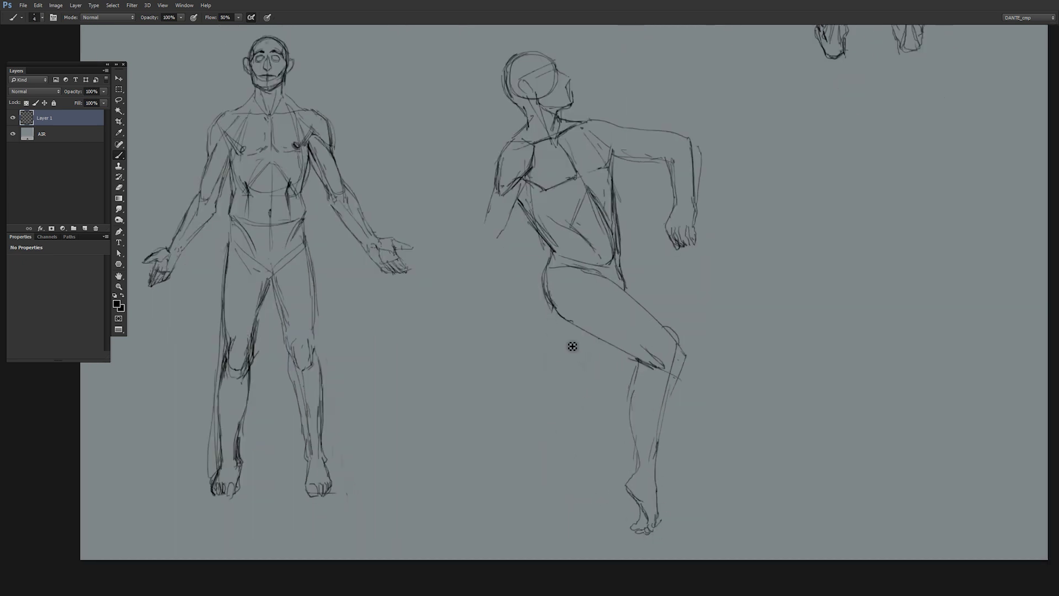
{"action": "mouse_move", "coordinate": [552, 315]}
{"action": "left_mouse_down"}
{"action": "mouse_move", "coordinate": [541, 474]}
{"action": "mouse_move", "coordinate": [601, 486]}
{"action": "left_mouse_up"}
{"action": "left_click_drag", "start_coordinate": [585, 353], "coordinate": [569, 464]}
Add and reinforce the leaning figure's hanging arm and hand on the left
{"action": "left_click_drag", "start_coordinate": [552, 325], "coordinate": [543, 466]}
{"action": "left_click_drag", "start_coordinate": [497, 166], "coordinate": [467, 265]}
{"action": "left_click_drag", "start_coordinate": [510, 209], "coordinate": [469, 309]}
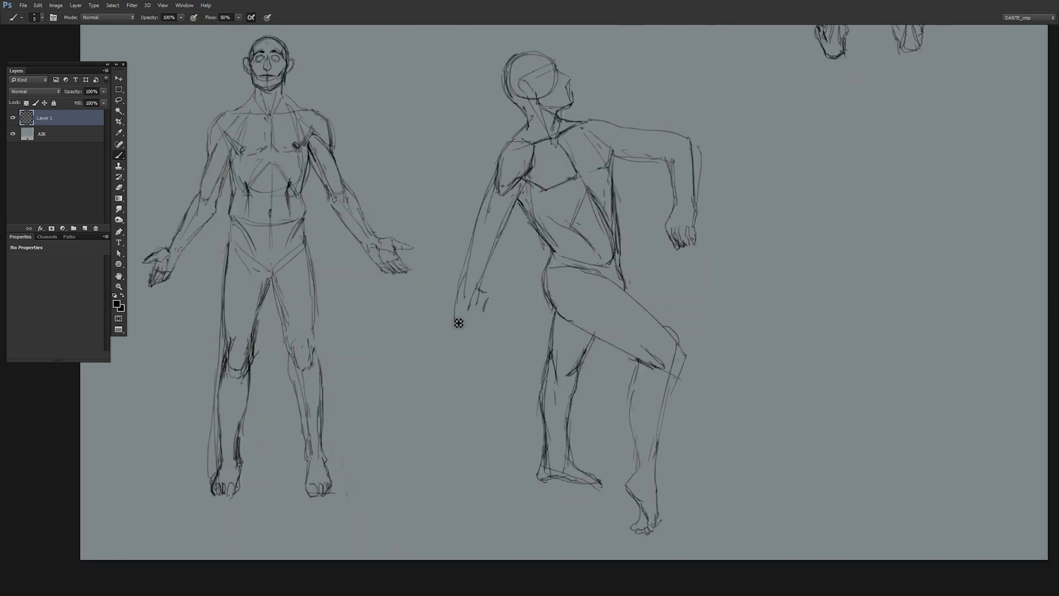
{"action": "left_click_drag", "start_coordinate": [524, 182], "coordinate": [478, 298]}
{"action": "left_click_drag", "start_coordinate": [485, 226], "coordinate": [458, 325]}
{"action": "left_click_drag", "start_coordinate": [513, 196], "coordinate": [470, 256]}
{"action": "left_click_drag", "start_coordinate": [486, 216], "coordinate": [458, 286]}
{"action": "left_click_drag", "start_coordinate": [516, 172], "coordinate": [480, 230]}
{"action": "left_click_drag", "start_coordinate": [513, 182], "coordinate": [255, 188]}
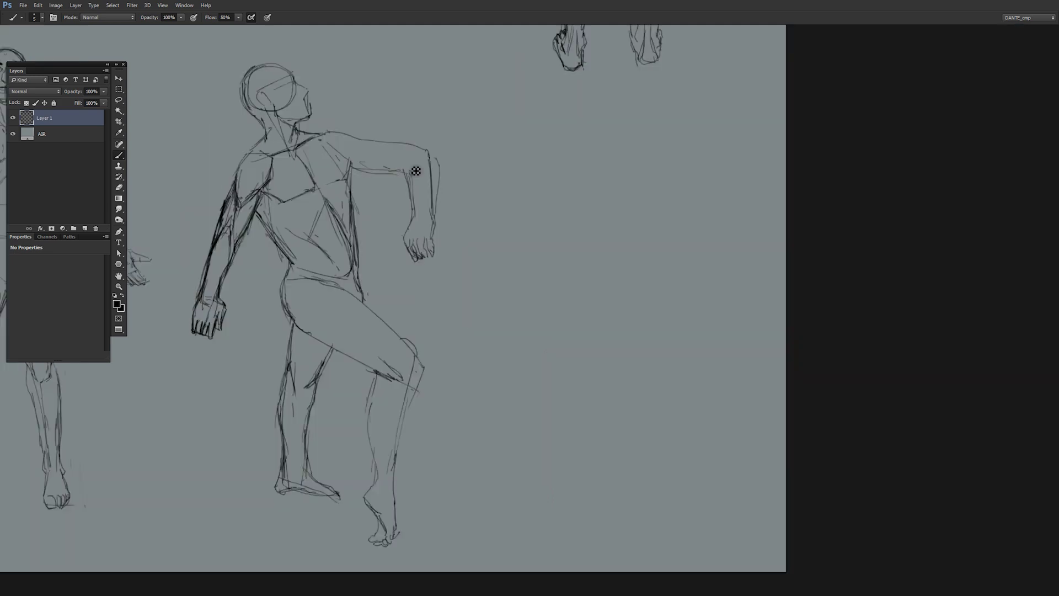
Zoom out to free space and sketch a third figure's head and shoulder mass
{"action": "key", "text": "ctrl+0"}
{"action": "scroll", "coordinate": [527, 250], "scroll_direction": "up", "scroll_amount": 3}
{"action": "mouse_move", "coordinate": [596, 170]}
{"action": "left_mouse_down"}
{"action": "mouse_move", "coordinate": [583, 229]}
{"action": "mouse_move", "coordinate": [618, 246]}
{"action": "left_mouse_up"}
{"action": "left_click_drag", "start_coordinate": [530, 232], "coordinate": [549, 244]}
{"action": "left_click_drag", "start_coordinate": [612, 246], "coordinate": [640, 279]}
{"action": "mouse_move", "coordinate": [577, 276]}
{"action": "left_mouse_down"}
{"action": "mouse_move", "coordinate": [628, 311]}
{"action": "mouse_move", "coordinate": [611, 283]}
{"action": "left_mouse_up"}
Draw the third figure's torso contour, arm and hand
{"action": "mouse_move", "coordinate": [522, 237]}
{"action": "left_mouse_down"}
{"action": "mouse_move", "coordinate": [499, 323]}
{"action": "mouse_move", "coordinate": [519, 370]}
{"action": "left_mouse_up"}
{"action": "left_click_drag", "start_coordinate": [580, 309], "coordinate": [562, 358]}
{"action": "left_click_drag", "start_coordinate": [627, 190], "coordinate": [623, 226]}
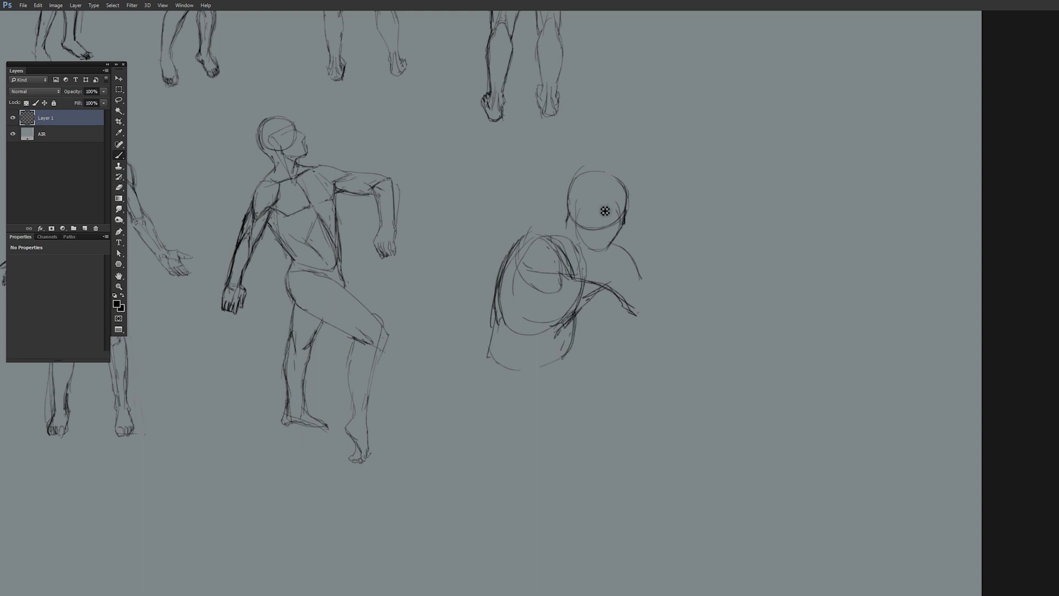
{"action": "left_click_drag", "start_coordinate": [570, 203], "coordinate": [629, 188]}
{"action": "mouse_move", "coordinate": [569, 215]}
{"action": "left_mouse_down"}
{"action": "mouse_move", "coordinate": [497, 331]}
{"action": "mouse_move", "coordinate": [483, 222]}
{"action": "left_mouse_up"}
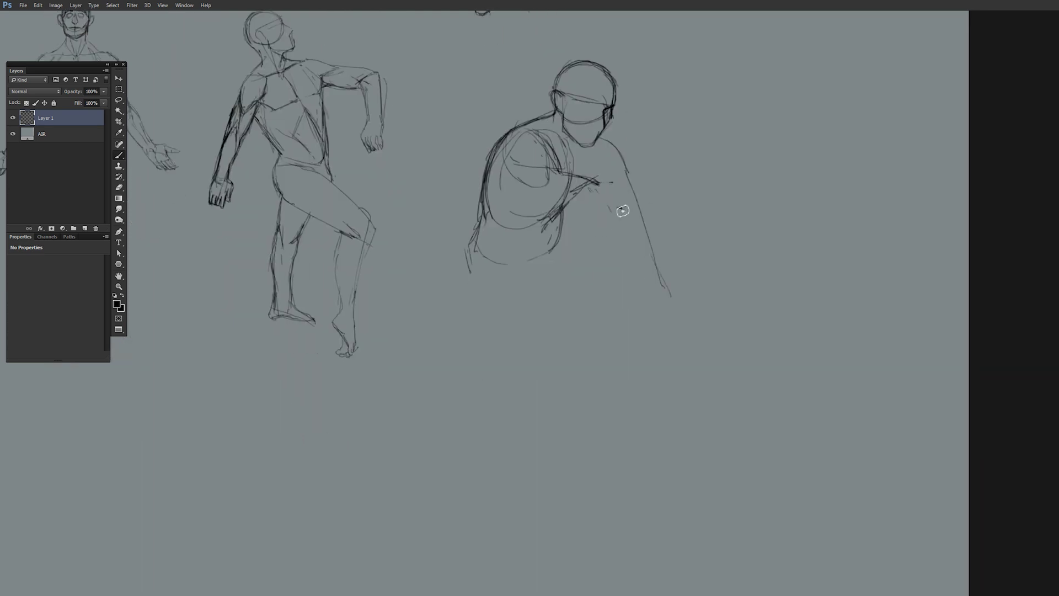
{"action": "left_click_drag", "start_coordinate": [629, 182], "coordinate": [665, 298]}
{"action": "left_click_drag", "start_coordinate": [641, 284], "coordinate": [668, 309]}
{"action": "left_click_drag", "start_coordinate": [601, 188], "coordinate": [577, 227]}
Draw the raised forearm with fist, the hips and the bent raised thigh
{"action": "mouse_move", "coordinate": [566, 177]}
{"action": "left_mouse_down"}
{"action": "mouse_move", "coordinate": [693, 142]}
{"action": "mouse_move", "coordinate": [620, 213]}
{"action": "mouse_move", "coordinate": [695, 190]}
{"action": "left_mouse_up"}
{"action": "left_click_drag", "start_coordinate": [555, 251], "coordinate": [574, 296]}
{"action": "left_click_drag", "start_coordinate": [554, 216], "coordinate": [593, 359]}
{"action": "left_click_drag", "start_coordinate": [626, 240], "coordinate": [567, 293]}
{"action": "left_click_drag", "start_coordinate": [480, 251], "coordinate": [439, 414]}
{"action": "mouse_move", "coordinate": [524, 309]}
{"action": "left_mouse_down"}
{"action": "mouse_move", "coordinate": [475, 392]}
{"action": "mouse_move", "coordinate": [612, 392]}
{"action": "left_mouse_up"}
{"action": "left_click_drag", "start_coordinate": [546, 400], "coordinate": [533, 492]}
{"action": "left_click_drag", "start_coordinate": [576, 425], "coordinate": [543, 519]}
Finish the standing leg and foot, then add toes, waist line and belly hatching
{"action": "left_click_drag", "start_coordinate": [533, 448], "coordinate": [520, 539]}
{"action": "left_click_drag", "start_coordinate": [547, 513], "coordinate": [589, 533]}
{"action": "left_click_drag", "start_coordinate": [517, 531], "coordinate": [596, 546]}
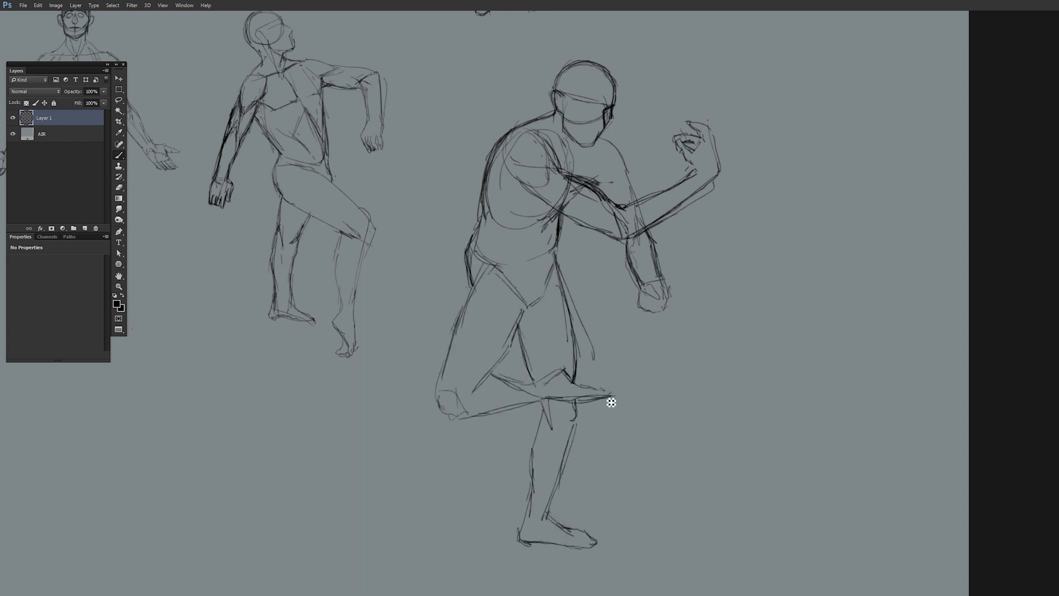
{"action": "left_click_drag", "start_coordinate": [569, 384], "coordinate": [617, 394]}
{"action": "left_click_drag", "start_coordinate": [560, 372], "coordinate": [480, 386]}
{"action": "left_click_drag", "start_coordinate": [486, 270], "coordinate": [469, 301]}
{"action": "left_click_drag", "start_coordinate": [477, 226], "coordinate": [466, 304]}
{"action": "left_click_drag", "start_coordinate": [474, 256], "coordinate": [555, 264]}
{"action": "left_click_drag", "start_coordinate": [552, 231], "coordinate": [535, 265]}
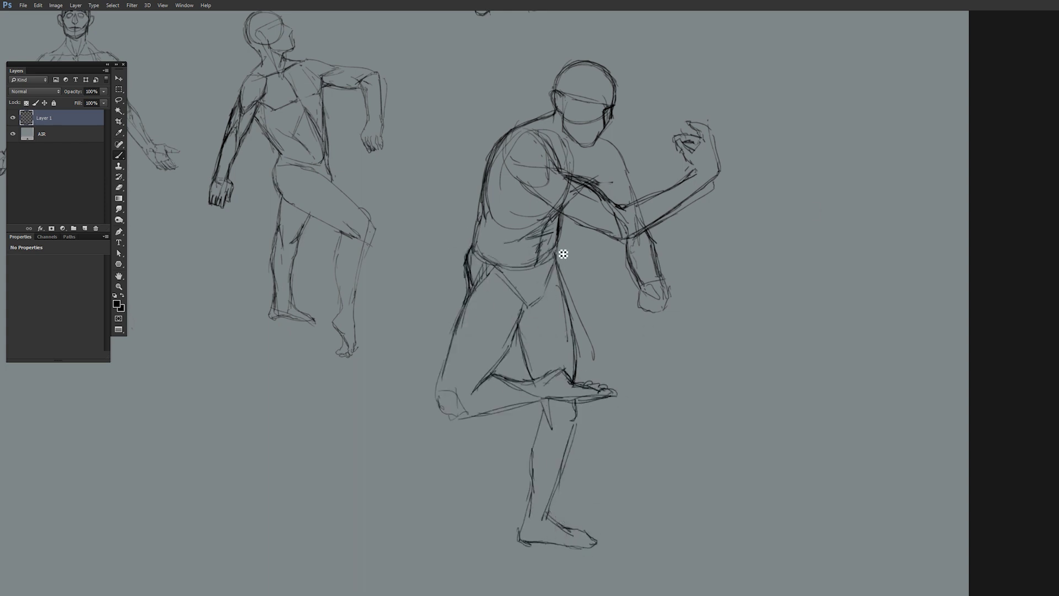
Start a new figure with its head and torso
{"action": "left_click_drag", "start_coordinate": [552, 209], "coordinate": [563, 238]}
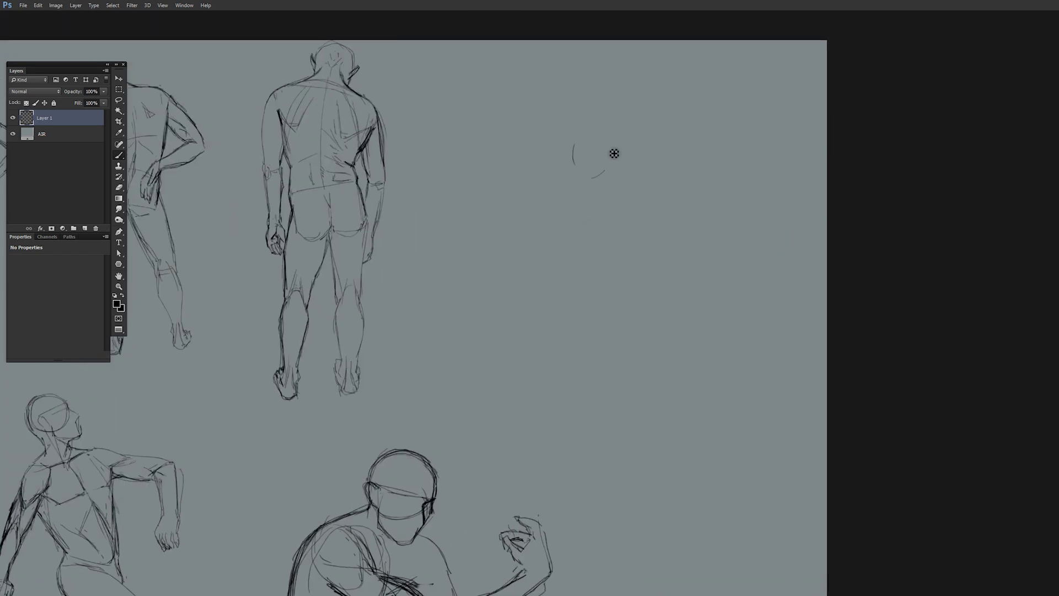
{"action": "left_click_drag", "start_coordinate": [590, 135], "coordinate": [585, 180]}
{"action": "left_click_drag", "start_coordinate": [566, 185], "coordinate": [551, 278]}
{"action": "left_click_drag", "start_coordinate": [641, 218], "coordinate": [588, 281]}
{"action": "left_click_drag", "start_coordinate": [574, 166], "coordinate": [579, 210]}
{"action": "mouse_move", "coordinate": [546, 175]}
{"action": "left_mouse_down"}
{"action": "mouse_move", "coordinate": [607, 213]}
{"action": "mouse_move", "coordinate": [578, 182]}
{"action": "left_mouse_up"}
Darken the new head outline, add the neck and an arm reaching down
{"action": "left_click_drag", "start_coordinate": [614, 178], "coordinate": [594, 209]}
{"action": "left_click_drag", "start_coordinate": [574, 174], "coordinate": [618, 154]}
{"action": "left_click_drag", "start_coordinate": [635, 215], "coordinate": [687, 329]}
{"action": "left_click_drag", "start_coordinate": [644, 236], "coordinate": [598, 253]}
{"action": "mouse_move", "coordinate": [533, 157]}
{"action": "left_mouse_down"}
{"action": "mouse_move", "coordinate": [582, 243]}
{"action": "mouse_move", "coordinate": [508, 103]}
{"action": "left_mouse_up"}
Finish the downward arm and hand, then add the back, hips and both striding legs
{"action": "left_click_drag", "start_coordinate": [612, 240], "coordinate": [685, 331]}
{"action": "left_click_drag", "start_coordinate": [704, 336], "coordinate": [690, 372]}
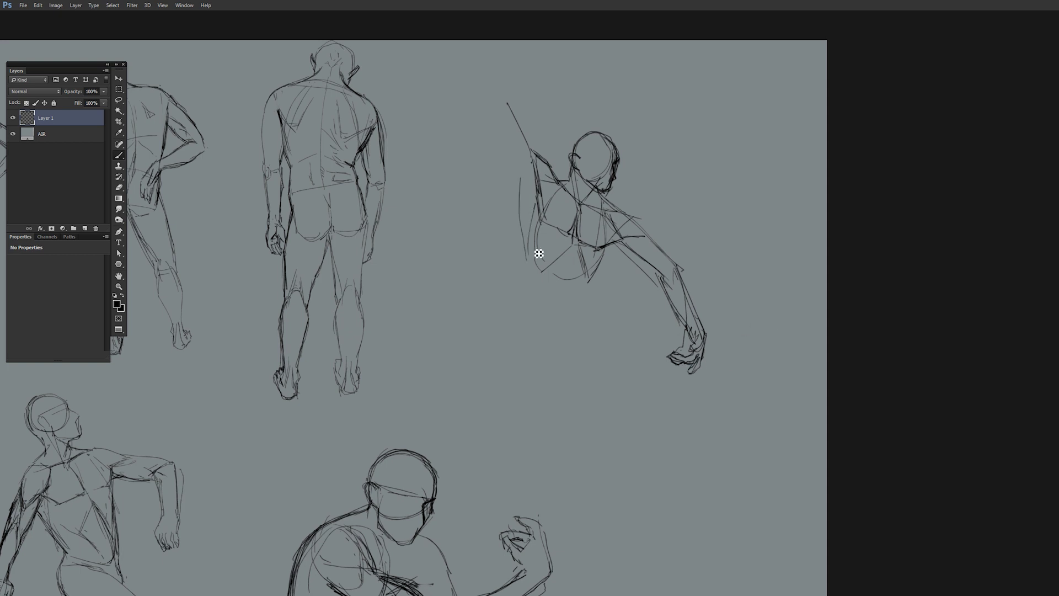
{"action": "left_click_drag", "start_coordinate": [531, 194], "coordinate": [527, 273]}
{"action": "left_click_drag", "start_coordinate": [602, 251], "coordinate": [574, 317]}
{"action": "mouse_move", "coordinate": [522, 278]}
{"action": "left_mouse_down"}
{"action": "mouse_move", "coordinate": [618, 436]}
{"action": "mouse_move", "coordinate": [721, 521]}
{"action": "left_mouse_up"}
{"action": "left_click_drag", "start_coordinate": [585, 409], "coordinate": [533, 497]}
{"action": "mouse_move", "coordinate": [591, 296]}
{"action": "left_mouse_down"}
{"action": "mouse_move", "coordinate": [609, 371]}
{"action": "mouse_move", "coordinate": [591, 282]}
{"action": "left_mouse_up"}
Sketch the torso and overhead arm, then shorten that arm with Free Transform
{"action": "mouse_move", "coordinate": [521, 289]}
{"action": "left_mouse_down"}
{"action": "mouse_move", "coordinate": [587, 331]}
{"action": "mouse_move", "coordinate": [511, 160]}
{"action": "left_mouse_up"}
{"action": "left_click_drag", "start_coordinate": [511, 166], "coordinate": [491, 41]}
{"action": "scroll", "coordinate": [711, 281], "scroll_direction": "up", "scroll_amount": 3}
{"action": "mouse_move", "coordinate": [510, 97]}
{"action": "left_mouse_down"}
{"action": "mouse_move", "coordinate": [526, 76]}
{"action": "mouse_move", "coordinate": [485, 237]}
{"action": "left_mouse_up"}
{"action": "scroll", "coordinate": [519, 249], "scroll_direction": "down", "scroll_amount": 2}
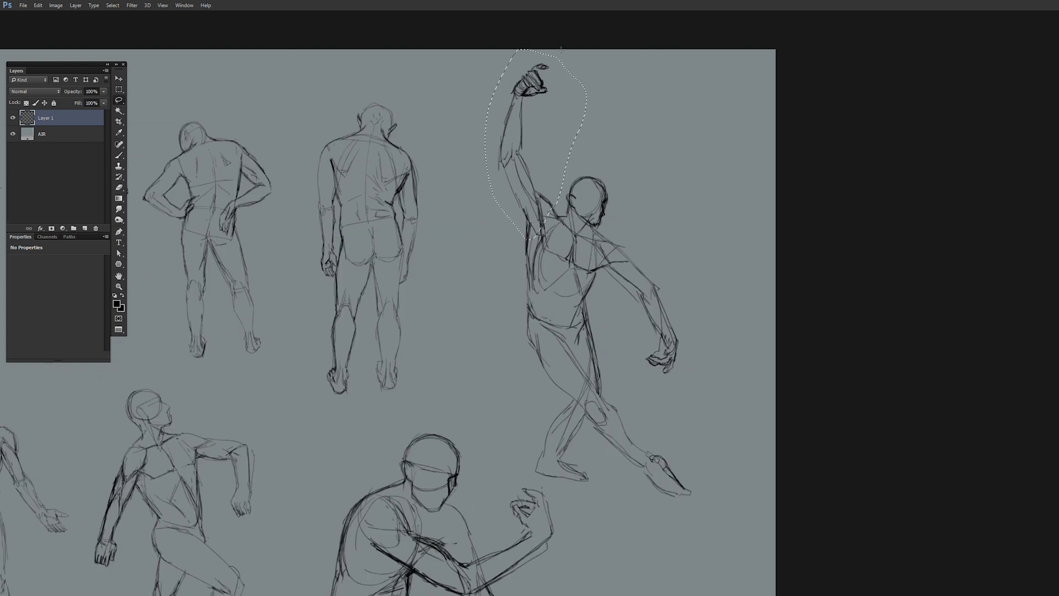
{"action": "key", "text": "ctrl+t"}
{"action": "left_click_drag", "start_coordinate": [530, 138], "coordinate": [499, 251]}
{"action": "key", "text": "Return"}
Rough in a new front-view figure's head, neck, shoulders and chest
{"action": "scroll", "coordinate": [519, 259], "scroll_direction": "down", "scroll_amount": 5}
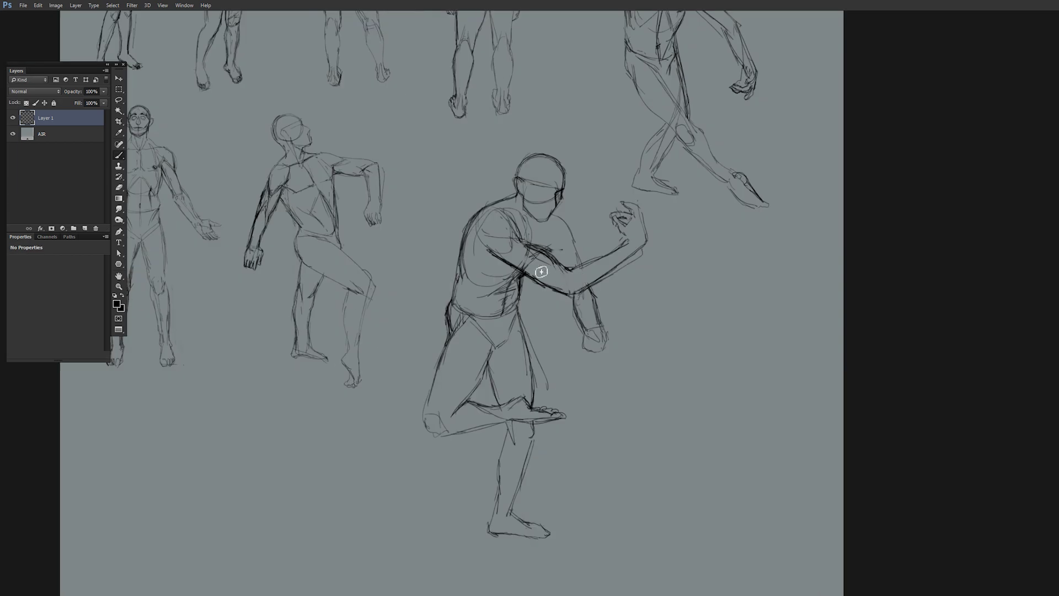
{"action": "scroll", "coordinate": [534, 261], "scroll_direction": "up", "scroll_amount": 2}
{"action": "mouse_move", "coordinate": [594, 108]}
{"action": "left_mouse_down"}
{"action": "mouse_move", "coordinate": [595, 165]}
{"action": "mouse_move", "coordinate": [556, 187]}
{"action": "left_mouse_up"}
{"action": "left_click_drag", "start_coordinate": [558, 188], "coordinate": [650, 176]}
{"action": "mouse_move", "coordinate": [641, 187]}
{"action": "left_mouse_down"}
{"action": "mouse_move", "coordinate": [640, 247]}
{"action": "mouse_move", "coordinate": [640, 222]}
{"action": "left_mouse_up"}
{"action": "left_click_drag", "start_coordinate": [626, 180], "coordinate": [659, 187]}
{"action": "left_click_drag", "start_coordinate": [563, 190], "coordinate": [537, 229]}
{"action": "mouse_move", "coordinate": [564, 192]}
{"action": "left_mouse_down"}
{"action": "mouse_move", "coordinate": [552, 223]}
{"action": "mouse_move", "coordinate": [560, 275]}
{"action": "left_mouse_up"}
Add the new figure's abdomen, hips, upper legs and hanging arm
{"action": "left_click_drag", "start_coordinate": [563, 279], "coordinate": [641, 314]}
{"action": "left_click_drag", "start_coordinate": [640, 254], "coordinate": [643, 381]}
{"action": "left_click_drag", "start_coordinate": [552, 289], "coordinate": [587, 338]}
{"action": "mouse_move", "coordinate": [607, 409]}
{"action": "left_mouse_down"}
{"action": "mouse_move", "coordinate": [683, 265]}
{"action": "mouse_move", "coordinate": [660, 357]}
{"action": "left_mouse_up"}
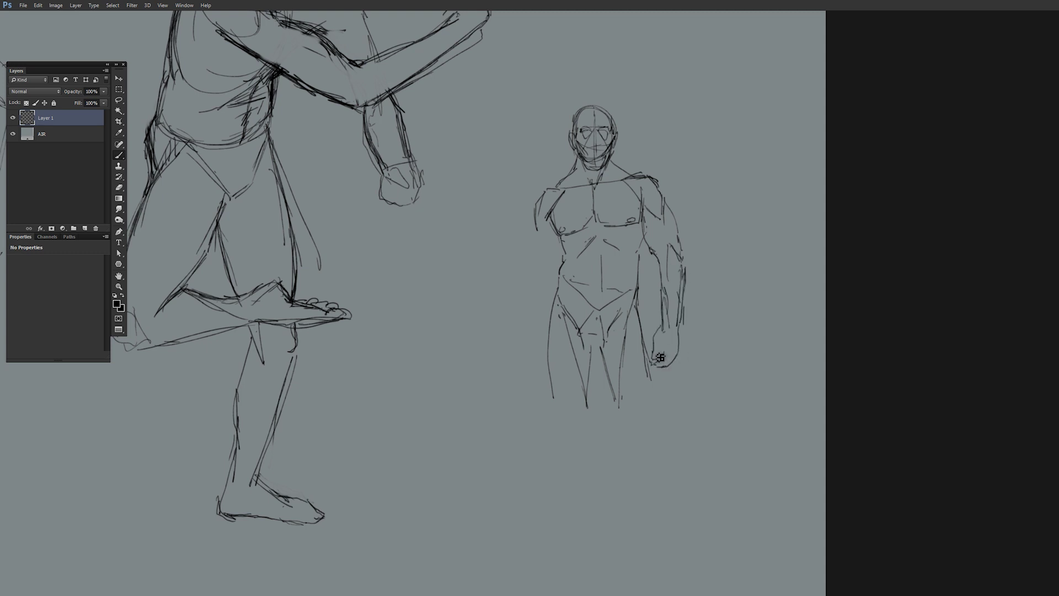
Sketch both legs and feet of the standing front-view figure
{"action": "scroll", "coordinate": [661, 358], "scroll_direction": "down", "scroll_amount": 2}
{"action": "left_click_drag", "start_coordinate": [546, 367], "coordinate": [552, 486]}
{"action": "left_click_drag", "start_coordinate": [640, 375], "coordinate": [643, 497]}
{"action": "left_click_drag", "start_coordinate": [632, 339], "coordinate": [598, 386]}
{"action": "left_click_drag", "start_coordinate": [568, 310], "coordinate": [538, 389]}
{"action": "left_click_drag", "start_coordinate": [577, 356], "coordinate": [552, 505]}
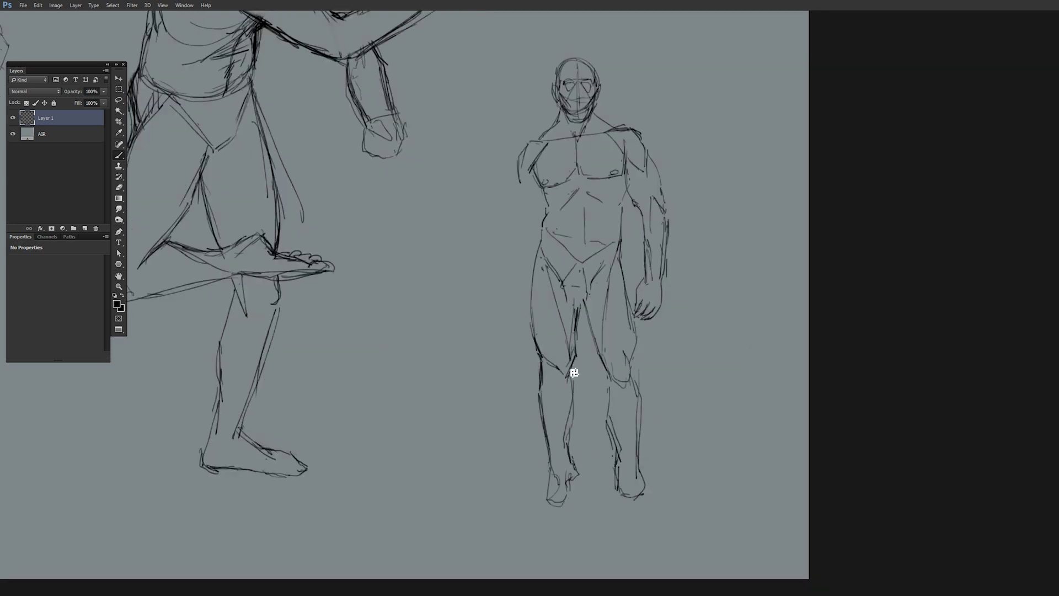
Add short abdomen strokes and darken the pelvis and hip lines
{"action": "scroll", "coordinate": [574, 373], "scroll_direction": "up", "scroll_amount": 2}
{"action": "left_click_drag", "start_coordinate": [590, 249], "coordinate": [601, 269]}
{"action": "left_click_drag", "start_coordinate": [546, 264], "coordinate": [562, 314]}
{"action": "left_click_drag", "start_coordinate": [609, 246], "coordinate": [579, 310]}
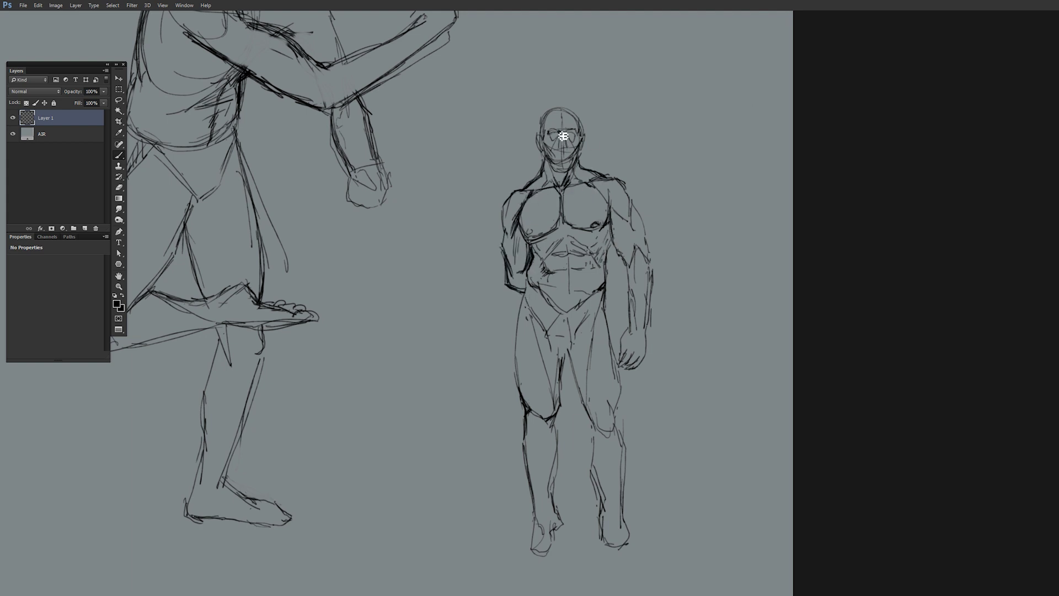
Add knee outlines, toes and extra leg contours
{"action": "left_click_drag", "start_coordinate": [529, 419], "coordinate": [549, 436]}
{"action": "left_click_drag", "start_coordinate": [624, 524], "coordinate": [631, 556]}
{"action": "left_click_drag", "start_coordinate": [532, 544], "coordinate": [550, 554]}
{"action": "left_click_drag", "start_coordinate": [603, 544], "coordinate": [631, 552]}
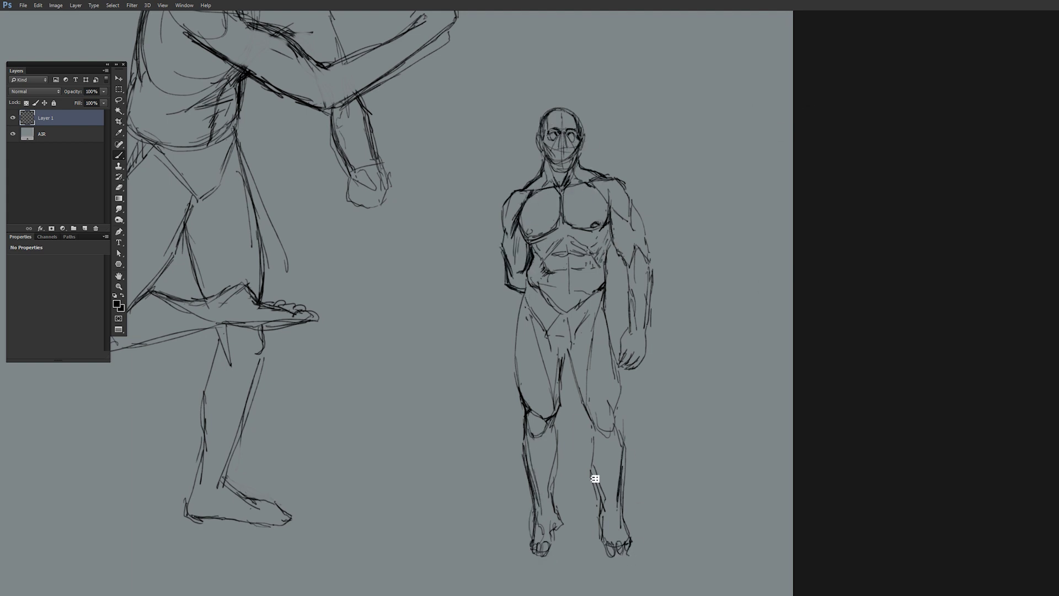
{"action": "left_click_drag", "start_coordinate": [591, 461], "coordinate": [607, 537]}
{"action": "left_click_drag", "start_coordinate": [621, 323], "coordinate": [618, 459]}
{"action": "scroll", "coordinate": [775, 261], "scroll_direction": "down", "scroll_amount": 5}
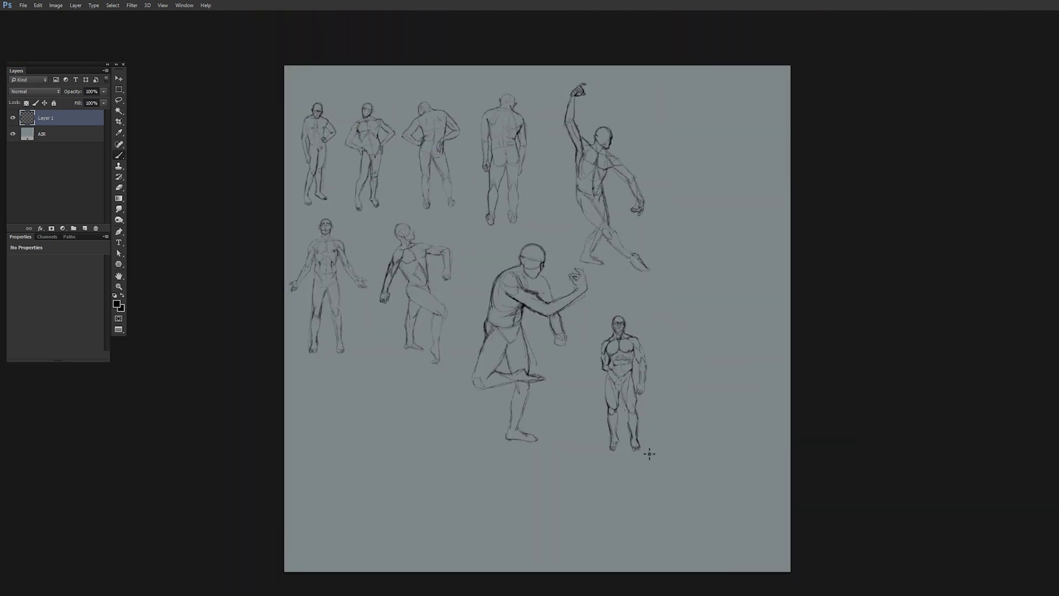
Rough in a new standing figure's head, body curve, shoulders, arm, pelvis and first leg
{"action": "scroll", "coordinate": [582, 225], "scroll_direction": "up", "scroll_amount": 5}
{"action": "mouse_move", "coordinate": [574, 182]}
{"action": "left_mouse_down"}
{"action": "mouse_move", "coordinate": [585, 221]}
{"action": "mouse_move", "coordinate": [554, 474]}
{"action": "left_mouse_up"}
{"action": "left_click_drag", "start_coordinate": [590, 266], "coordinate": [578, 286]}
{"action": "left_click_drag", "start_coordinate": [562, 187], "coordinate": [591, 221]}
{"action": "left_click_drag", "start_coordinate": [585, 237], "coordinate": [628, 308]}
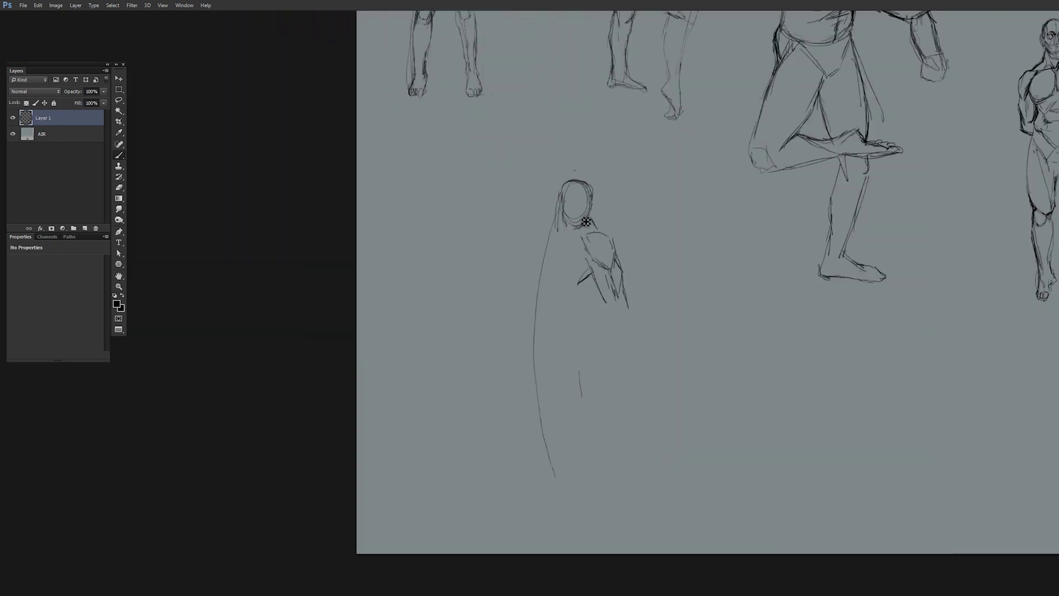
{"action": "mouse_move", "coordinate": [547, 218]}
{"action": "left_mouse_down"}
{"action": "mouse_move", "coordinate": [524, 276]}
{"action": "mouse_move", "coordinate": [576, 334]}
{"action": "left_mouse_up"}
{"action": "left_click_drag", "start_coordinate": [519, 331], "coordinate": [549, 469]}
{"action": "left_click_drag", "start_coordinate": [530, 398], "coordinate": [553, 479]}
Darken the new figure's chest, right side, hip, shoulder and head contours
{"action": "left_click_drag", "start_coordinate": [524, 273], "coordinate": [558, 303]}
{"action": "left_click_drag", "start_coordinate": [592, 278], "coordinate": [561, 304]}
{"action": "left_click_drag", "start_coordinate": [556, 216], "coordinate": [530, 234]}
{"action": "left_click_drag", "start_coordinate": [579, 314], "coordinate": [581, 345]}
{"action": "left_click_drag", "start_coordinate": [554, 199], "coordinate": [565, 199]}
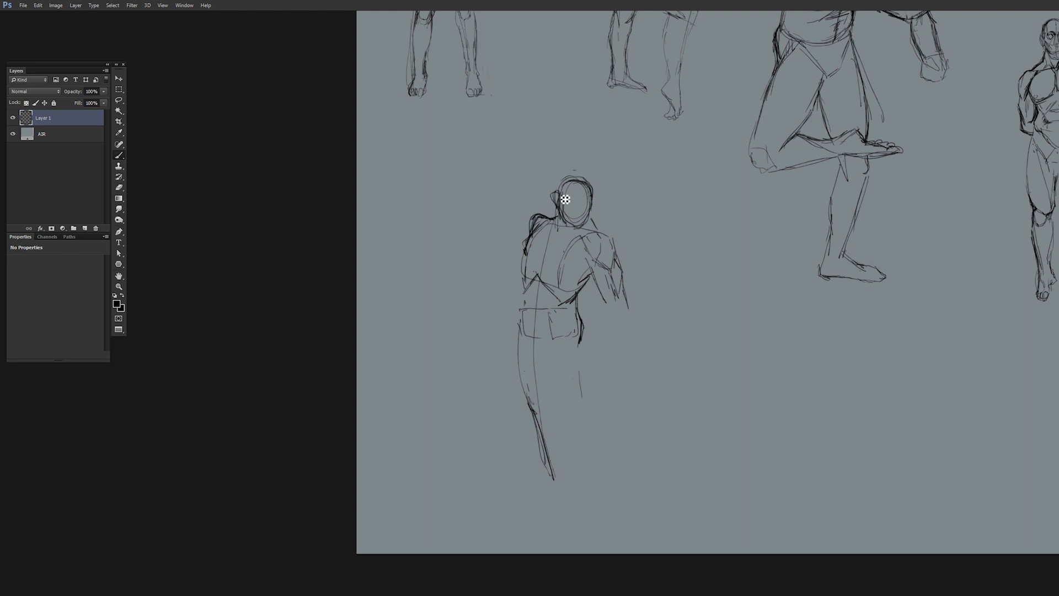
Add both legs with feet, plus an arm and hand down the figure's right side
{"action": "left_click_drag", "start_coordinate": [549, 326], "coordinate": [569, 422]}
{"action": "left_click_drag", "start_coordinate": [569, 347], "coordinate": [629, 485]}
{"action": "left_click_drag", "start_coordinate": [632, 485], "coordinate": [588, 513]}
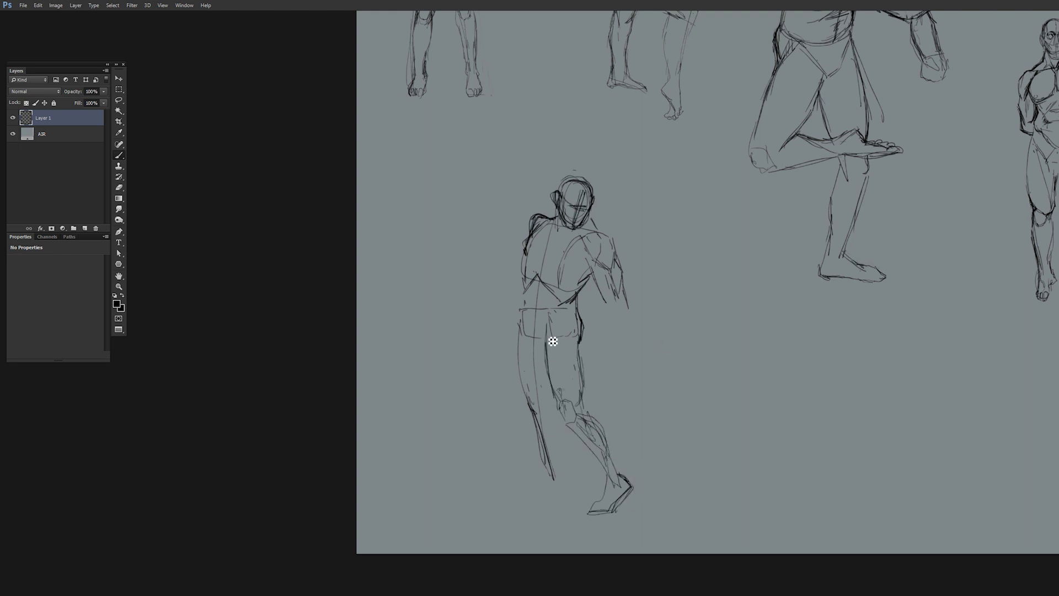
{"action": "left_click_drag", "start_coordinate": [553, 341], "coordinate": [566, 475]}
{"action": "left_click_drag", "start_coordinate": [574, 487], "coordinate": [524, 497]}
{"action": "mouse_move", "coordinate": [607, 298]}
{"action": "left_mouse_down"}
{"action": "mouse_move", "coordinate": [631, 386]}
{"action": "mouse_move", "coordinate": [619, 386]}
{"action": "left_mouse_up"}
{"action": "left_click_drag", "start_coordinate": [634, 386], "coordinate": [636, 320]}
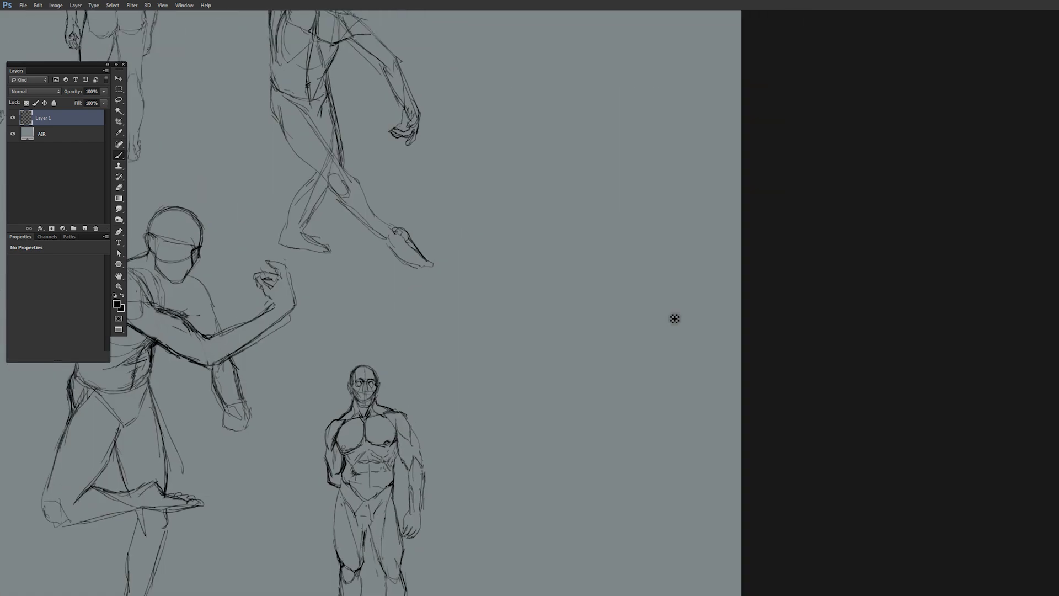
Start a back-view figure: head circle, neck, shoulder line and torso sides
{"action": "left_click_drag", "start_coordinate": [505, 217], "coordinate": [629, 195]}
{"action": "mouse_move", "coordinate": [574, 155]}
{"action": "left_mouse_down"}
{"action": "mouse_move", "coordinate": [568, 168]}
{"action": "mouse_move", "coordinate": [582, 165]}
{"action": "left_mouse_up"}
{"action": "mouse_move", "coordinate": [578, 175]}
{"action": "left_mouse_down"}
{"action": "mouse_move", "coordinate": [593, 193]}
{"action": "mouse_move", "coordinate": [616, 322]}
{"action": "left_mouse_up"}
{"action": "left_click_drag", "start_coordinate": [524, 267], "coordinate": [543, 334]}
{"action": "mouse_move", "coordinate": [546, 306]}
{"action": "left_mouse_down"}
{"action": "mouse_move", "coordinate": [621, 295]}
{"action": "mouse_move", "coordinate": [623, 373]}
{"action": "mouse_move", "coordinate": [583, 318]}
{"action": "left_mouse_up"}
Add torso and head lines and the back figure's left shoulder, upper arm and forearm
{"action": "left_click_drag", "start_coordinate": [601, 175], "coordinate": [594, 203]}
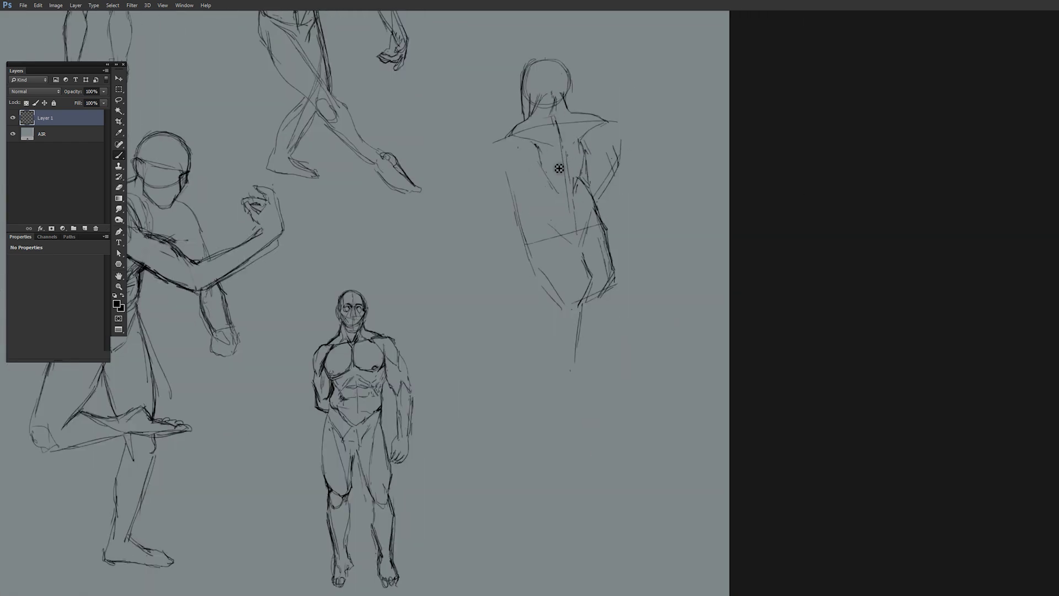
{"action": "left_click_drag", "start_coordinate": [527, 103], "coordinate": [569, 71]}
{"action": "left_click_drag", "start_coordinate": [516, 146], "coordinate": [478, 185]}
{"action": "mouse_move", "coordinate": [479, 188]}
{"action": "left_mouse_down"}
{"action": "mouse_move", "coordinate": [482, 254]}
{"action": "mouse_move", "coordinate": [451, 273]}
{"action": "left_mouse_up"}
{"action": "left_click_drag", "start_coordinate": [474, 270], "coordinate": [448, 316]}
Draw the back figure's right arm and hand, back lines and waist
{"action": "left_click_drag", "start_coordinate": [635, 133], "coordinate": [693, 298]}
{"action": "mouse_move", "coordinate": [618, 176]}
{"action": "left_mouse_down"}
{"action": "mouse_move", "coordinate": [676, 281]}
{"action": "mouse_move", "coordinate": [676, 315]}
{"action": "left_mouse_up"}
{"action": "left_click_drag", "start_coordinate": [607, 165], "coordinate": [599, 309]}
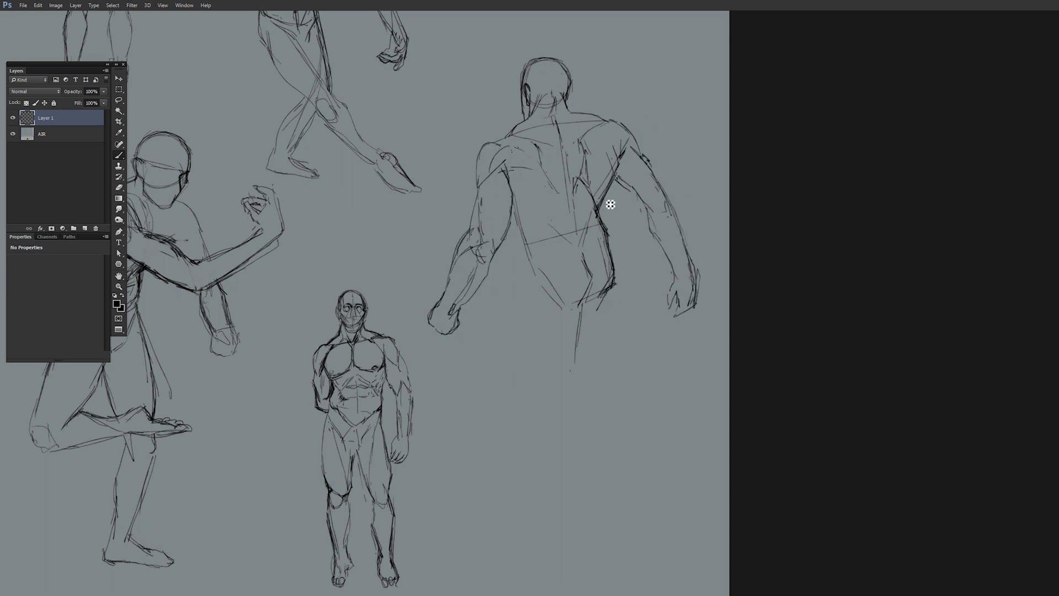
{"action": "mouse_move", "coordinate": [515, 210]}
{"action": "left_mouse_down"}
{"action": "mouse_move", "coordinate": [535, 276]}
{"action": "mouse_move", "coordinate": [566, 229]}
{"action": "left_mouse_up"}
Sketch the back figure's hips, both legs down to the feet, and inner leg contours
{"action": "left_click_drag", "start_coordinate": [535, 273], "coordinate": [544, 392]}
{"action": "left_click_drag", "start_coordinate": [602, 295], "coordinate": [572, 411]}
{"action": "mouse_move", "coordinate": [607, 256]}
{"action": "left_mouse_down"}
{"action": "mouse_move", "coordinate": [582, 342]}
{"action": "mouse_move", "coordinate": [577, 458]}
{"action": "left_mouse_up"}
{"action": "left_click_drag", "start_coordinate": [532, 364], "coordinate": [569, 505]}
{"action": "mouse_move", "coordinate": [587, 430]}
{"action": "left_mouse_down"}
{"action": "mouse_move", "coordinate": [583, 523]}
{"action": "mouse_move", "coordinate": [516, 516]}
{"action": "left_mouse_up"}
{"action": "left_click_drag", "start_coordinate": [552, 441], "coordinate": [520, 465]}
Strengthen the leg and right-arm contours, adding an inner-thigh line and knee mark
{"action": "left_click_drag", "start_coordinate": [528, 282], "coordinate": [535, 361]}
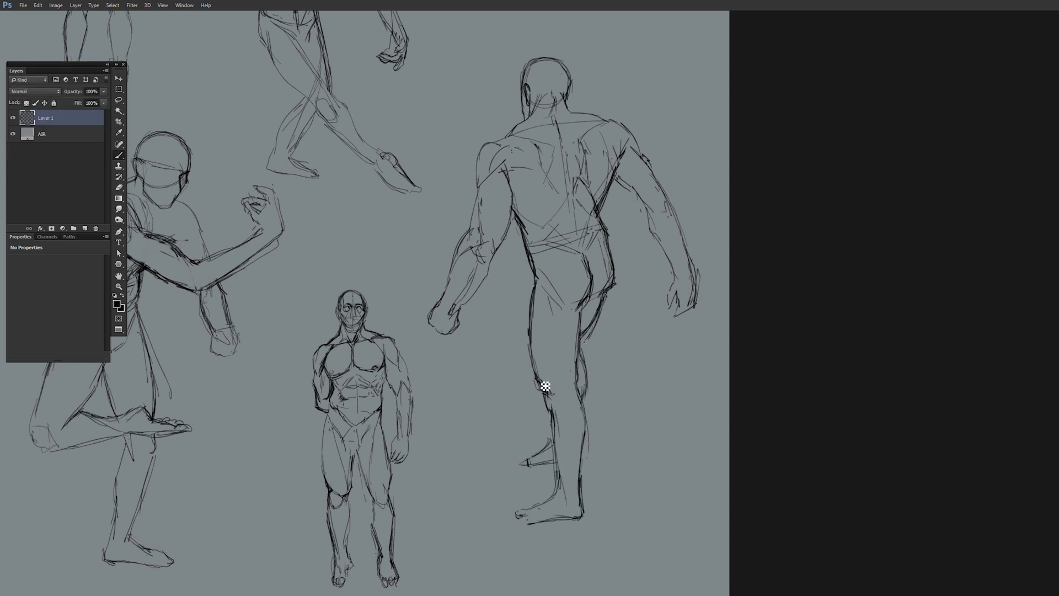
{"action": "left_click_drag", "start_coordinate": [527, 314], "coordinate": [549, 391]}
{"action": "left_click_drag", "start_coordinate": [648, 209], "coordinate": [673, 274]}
{"action": "left_click_drag", "start_coordinate": [668, 201], "coordinate": [695, 285]}
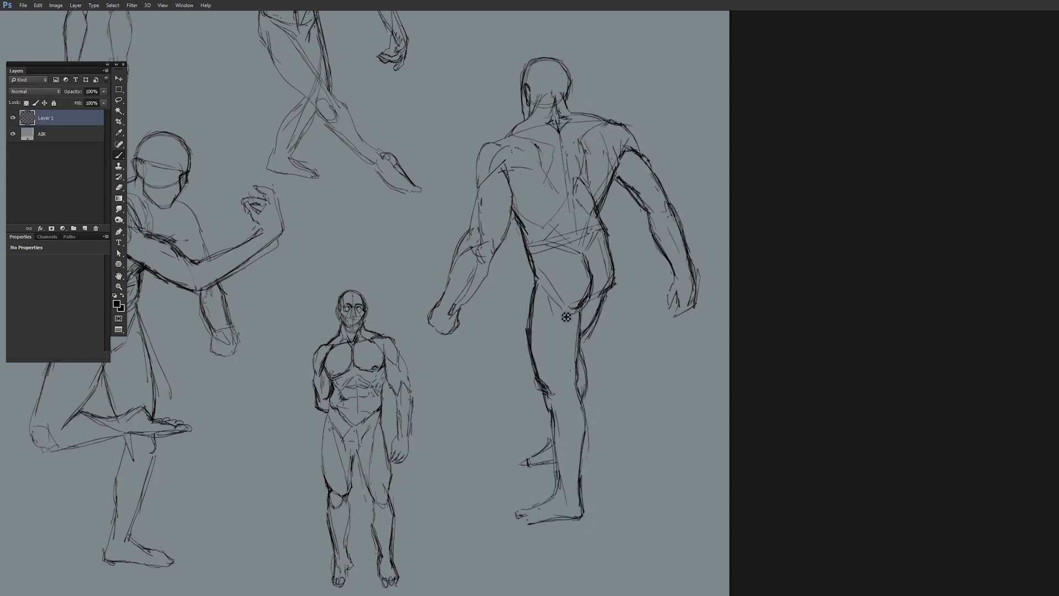
{"action": "left_click_drag", "start_coordinate": [572, 310], "coordinate": [575, 384]}
{"action": "left_click_drag", "start_coordinate": [559, 413], "coordinate": [577, 392]}
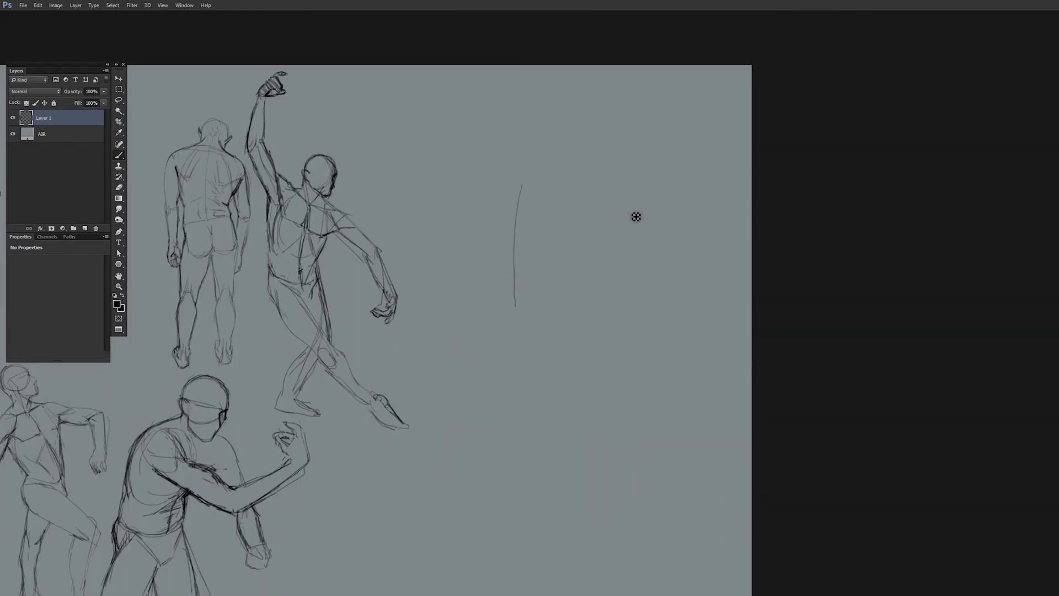
Start a new torso in empty space with a raised right arm
{"action": "mouse_move", "coordinate": [535, 160]}
{"action": "left_mouse_down"}
{"action": "mouse_move", "coordinate": [638, 243]}
{"action": "mouse_move", "coordinate": [565, 182]}
{"action": "mouse_move", "coordinate": [592, 220]}
{"action": "left_mouse_up"}
{"action": "left_click_drag", "start_coordinate": [517, 232], "coordinate": [525, 333]}
{"action": "left_click_drag", "start_coordinate": [538, 301], "coordinate": [547, 300]}
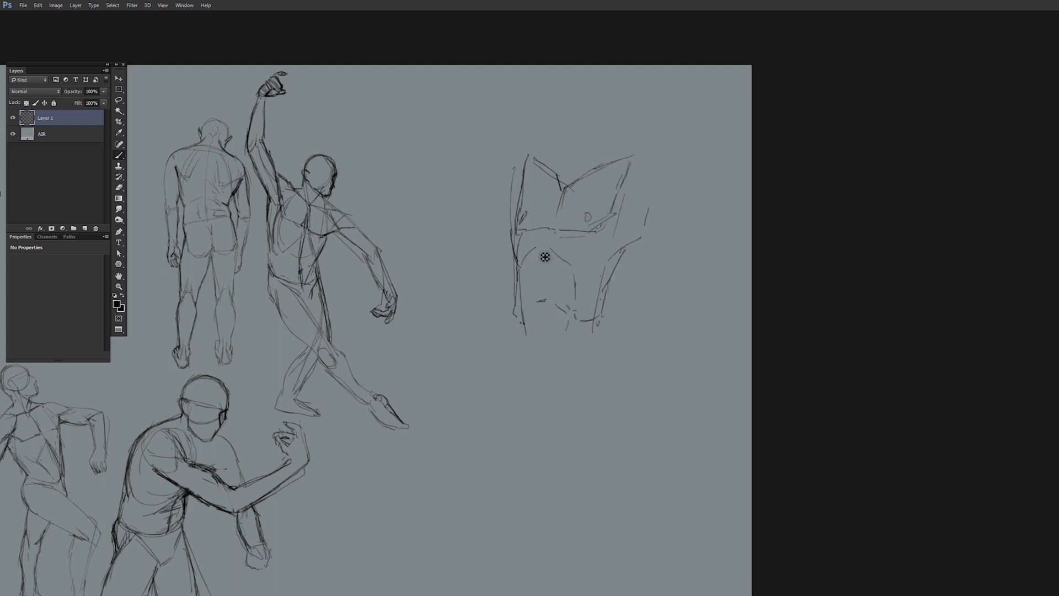
{"action": "left_click_drag", "start_coordinate": [624, 253], "coordinate": [651, 193]}
{"action": "mouse_move", "coordinate": [649, 160]}
{"action": "left_mouse_down"}
{"action": "mouse_move", "coordinate": [634, 150]}
{"action": "mouse_move", "coordinate": [669, 105]}
{"action": "left_mouse_up"}
{"action": "left_click_drag", "start_coordinate": [693, 95], "coordinate": [646, 210]}
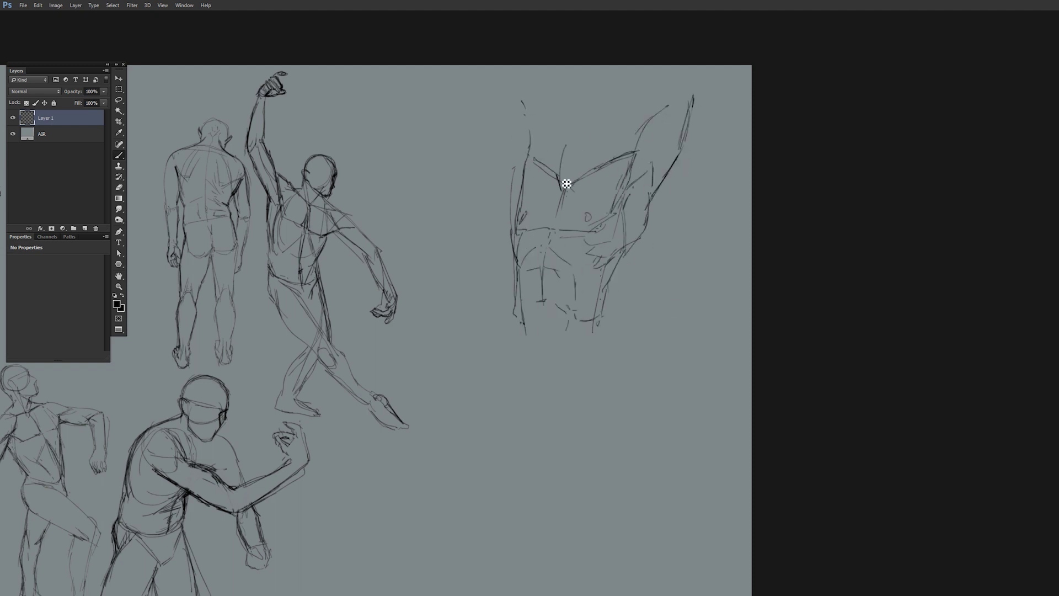
Add the raised left arm, tilted-back head dome, and shoulder and armpit lines
{"action": "left_click_drag", "start_coordinate": [530, 99], "coordinate": [538, 160]}
{"action": "mouse_move", "coordinate": [554, 155]}
{"action": "left_mouse_down"}
{"action": "mouse_move", "coordinate": [622, 132]}
{"action": "mouse_move", "coordinate": [599, 127]}
{"action": "left_mouse_up"}
{"action": "left_click_drag", "start_coordinate": [607, 144], "coordinate": [613, 151]}
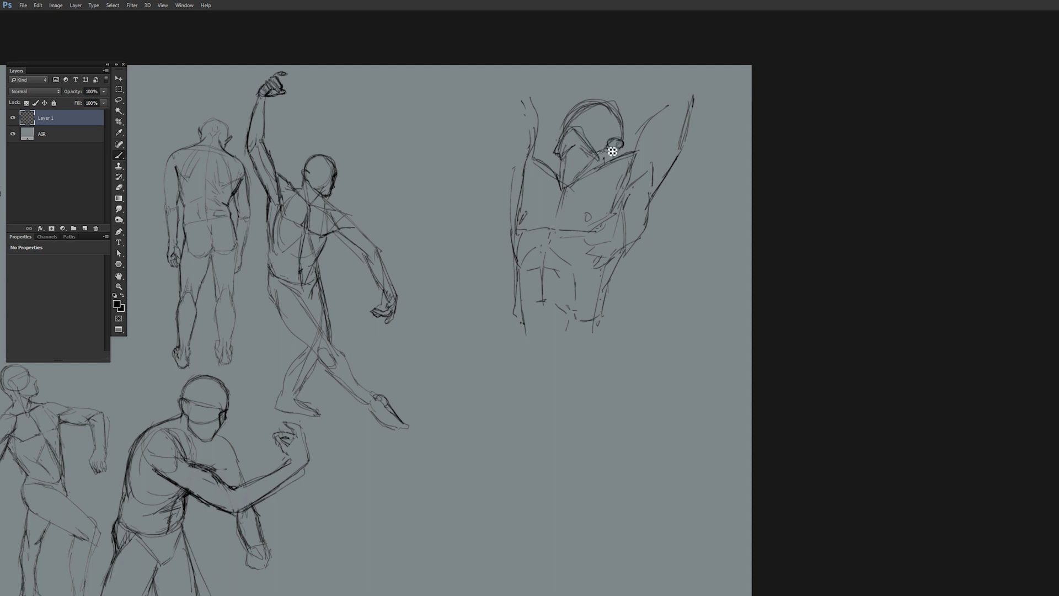
{"action": "left_click_drag", "start_coordinate": [566, 186], "coordinate": [530, 155]}
{"action": "left_click_drag", "start_coordinate": [506, 70], "coordinate": [509, 177]}
{"action": "left_click_drag", "start_coordinate": [528, 92], "coordinate": [538, 150]}
{"action": "left_click_drag", "start_coordinate": [515, 251], "coordinate": [518, 162]}
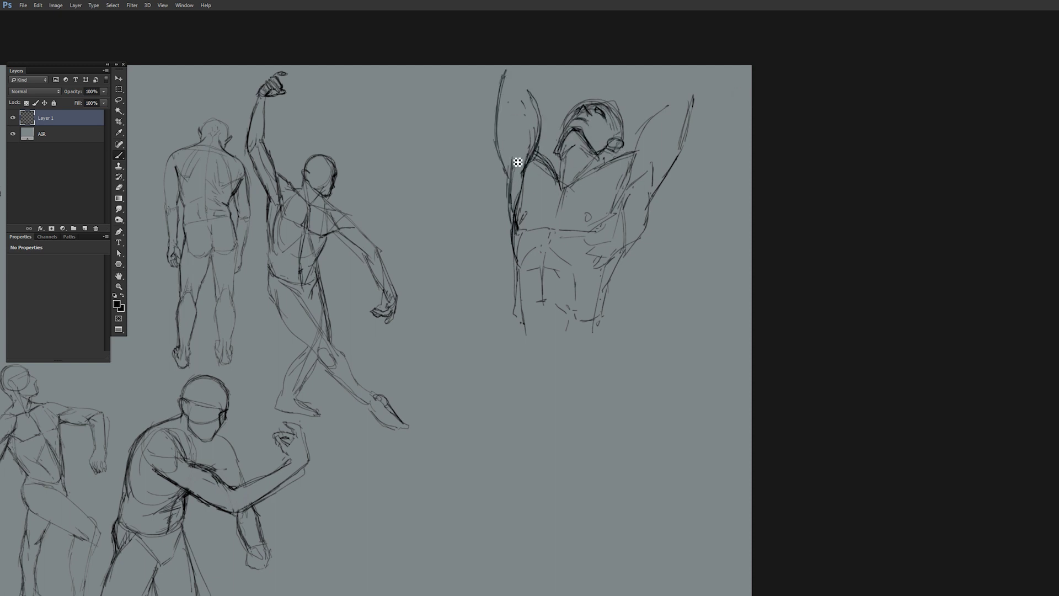
Sketch both thighs and extend the legs downward below the torso
{"action": "left_click_drag", "start_coordinate": [693, 86], "coordinate": [609, 103]}
{"action": "left_click_drag", "start_coordinate": [439, 325], "coordinate": [483, 488]}
{"action": "left_click_drag", "start_coordinate": [527, 342], "coordinate": [510, 497]}
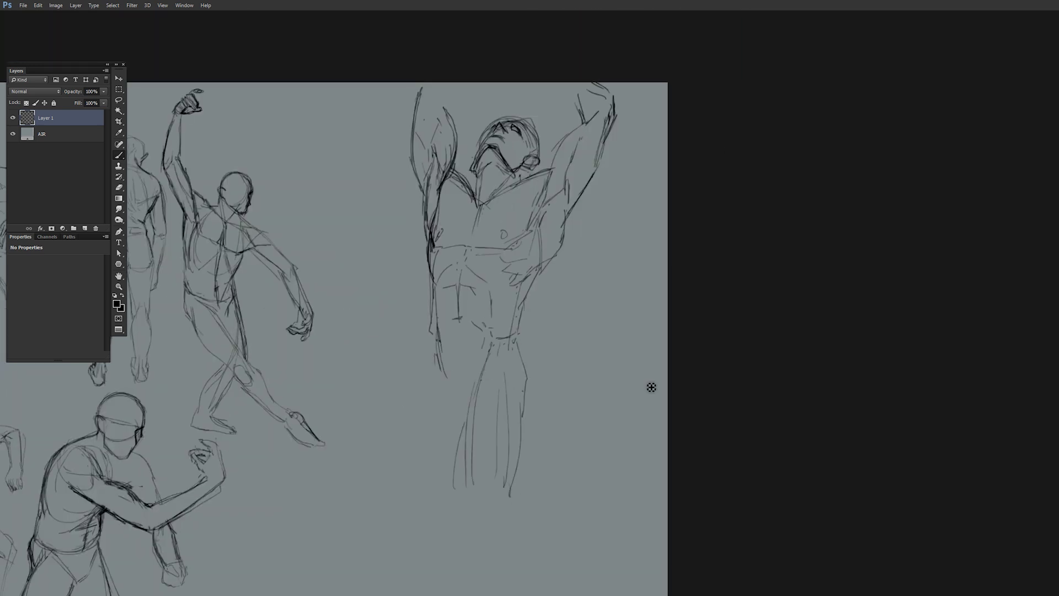
{"action": "left_click_drag", "start_coordinate": [491, 395], "coordinate": [475, 496]}
{"action": "mouse_move", "coordinate": [423, 340]}
{"action": "left_mouse_down"}
{"action": "mouse_move", "coordinate": [431, 494]}
{"action": "mouse_move", "coordinate": [455, 386]}
{"action": "left_mouse_up"}
Draw the lower legs, both feet and ankles of the standing figure
{"action": "scroll", "coordinate": [582, 404], "scroll_direction": "down", "scroll_amount": 2}
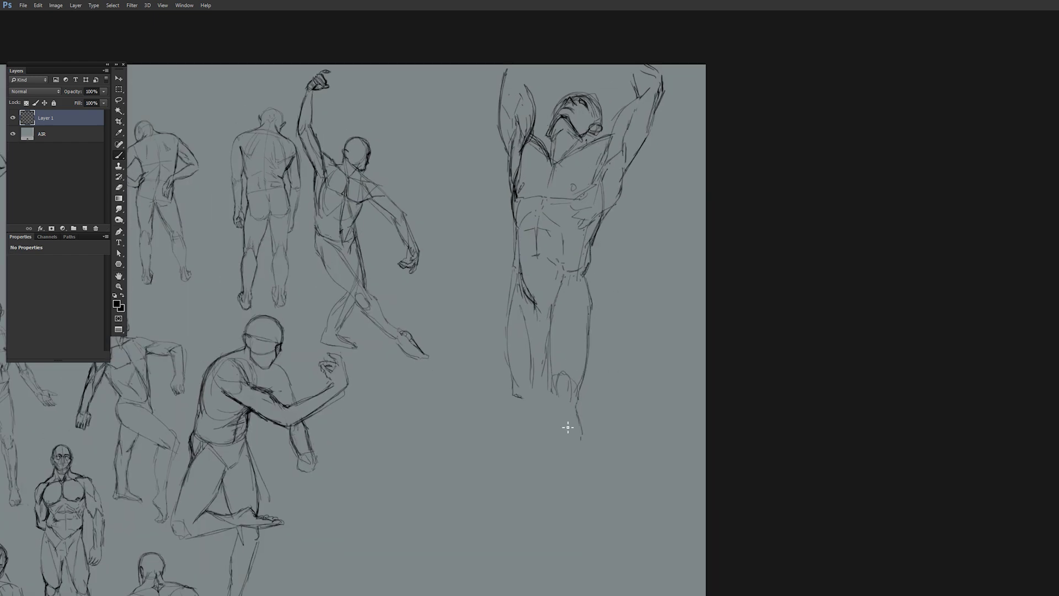
{"action": "left_click_drag", "start_coordinate": [586, 436], "coordinate": [574, 497]}
{"action": "left_click_drag", "start_coordinate": [563, 380], "coordinate": [557, 475]}
{"action": "left_click_drag", "start_coordinate": [514, 397], "coordinate": [552, 452]}
{"action": "left_click_drag", "start_coordinate": [552, 391], "coordinate": [558, 458]}
{"action": "left_click_drag", "start_coordinate": [577, 496], "coordinate": [521, 501]}
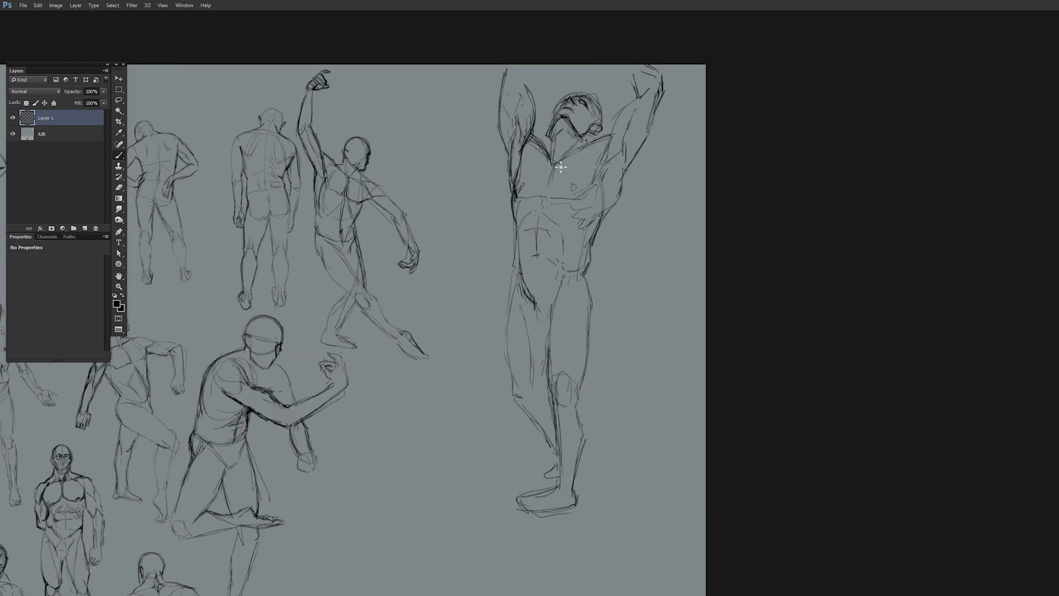
Darken the raised arm, torso side, chest muscles and both sides of the head
{"action": "scroll", "coordinate": [594, 171], "scroll_direction": "up", "scroll_amount": 2}
{"action": "left_click_drag", "start_coordinate": [568, 232], "coordinate": [543, 325]}
{"action": "left_click_drag", "start_coordinate": [635, 149], "coordinate": [576, 276]}
{"action": "left_click_drag", "start_coordinate": [607, 138], "coordinate": [549, 242]}
{"action": "left_click_drag", "start_coordinate": [562, 196], "coordinate": [489, 236]}
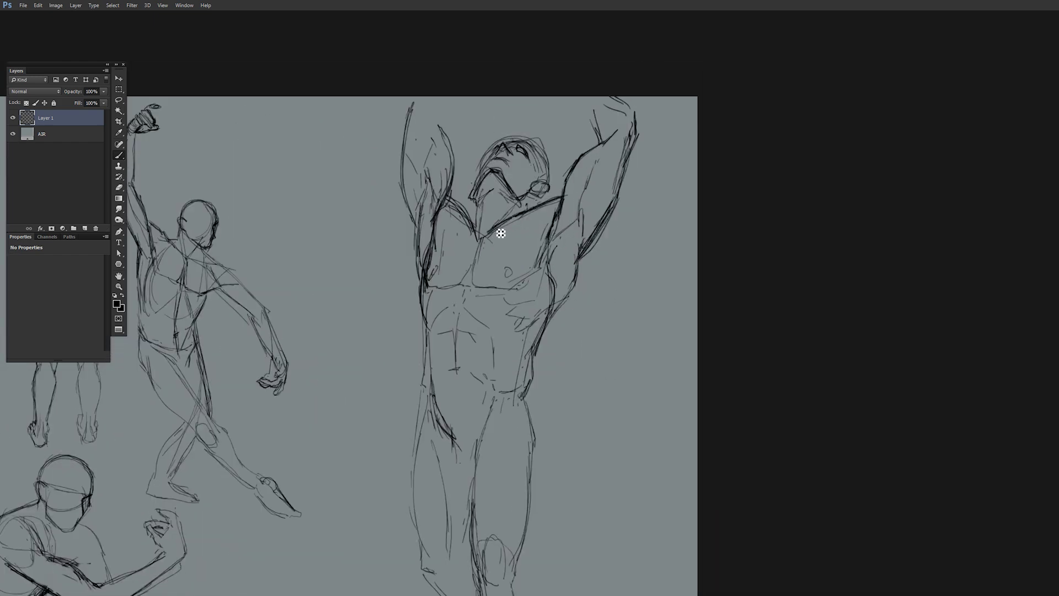
{"action": "left_click_drag", "start_coordinate": [499, 144], "coordinate": [474, 184]}
{"action": "left_click_drag", "start_coordinate": [522, 141], "coordinate": [549, 182]}
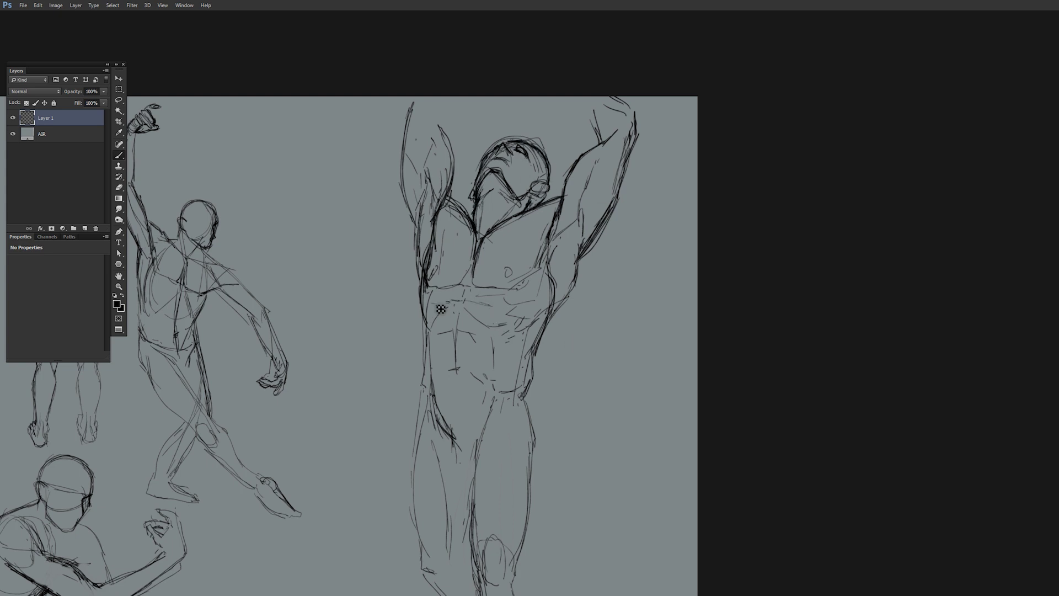
{"action": "left_click_drag", "start_coordinate": [520, 416], "coordinate": [557, 291]}
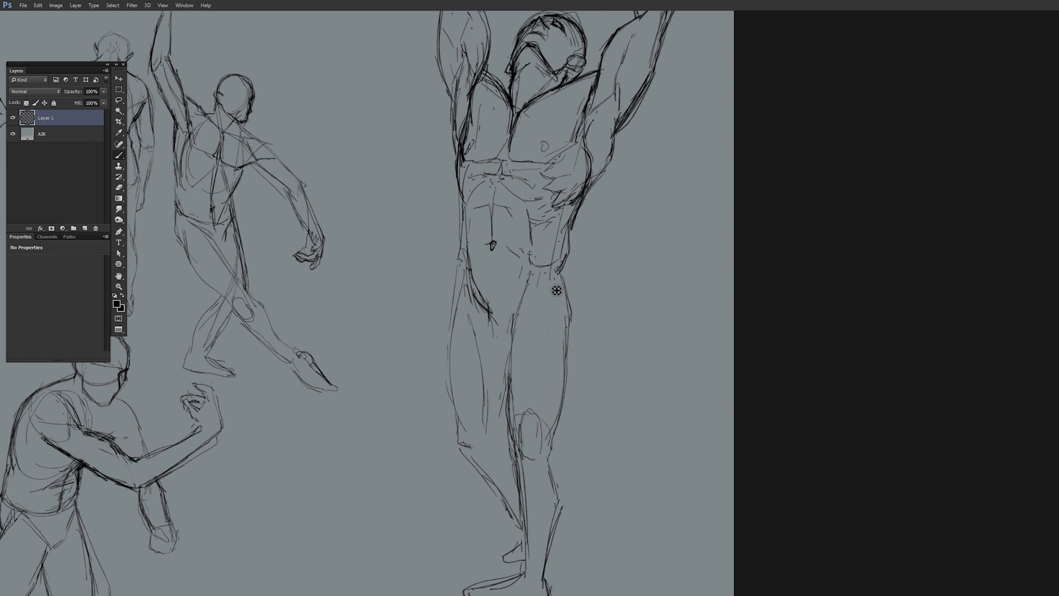
Sketch a female torso beside the back figure with hip line, lower curve and thigh
{"action": "left_click_drag", "start_coordinate": [557, 190], "coordinate": [582, 243]}
{"action": "left_click_drag", "start_coordinate": [502, 198], "coordinate": [494, 428]}
{"action": "left_click_drag", "start_coordinate": [513, 314], "coordinate": [588, 339]}
{"action": "left_click_drag", "start_coordinate": [527, 251], "coordinate": [516, 292]}
{"action": "left_click_drag", "start_coordinate": [588, 259], "coordinate": [585, 408]}
{"action": "left_click_drag", "start_coordinate": [587, 391], "coordinate": [505, 469]}
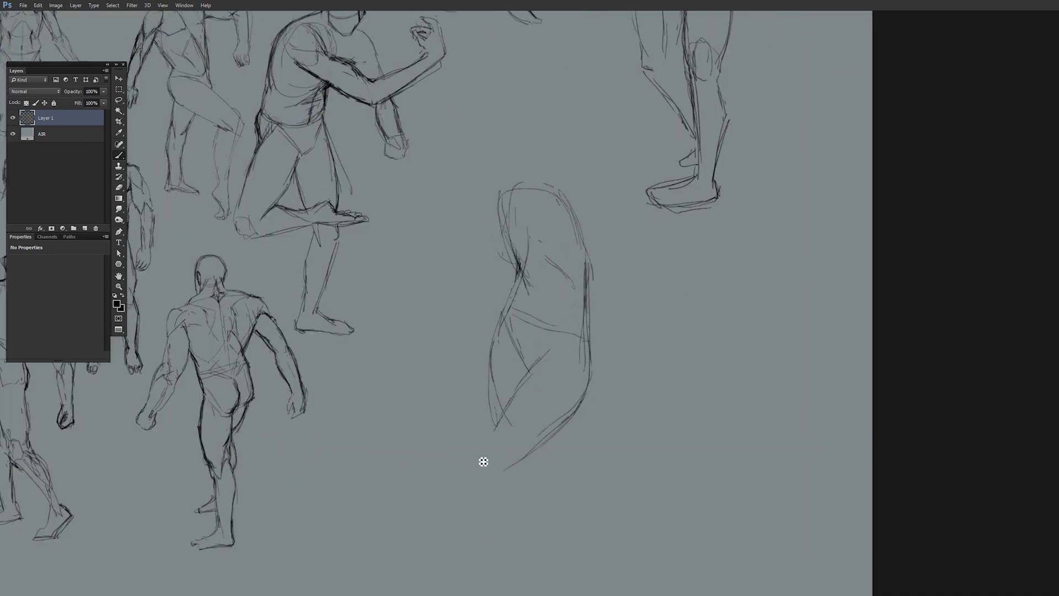
{"action": "left_click_drag", "start_coordinate": [494, 422], "coordinate": [480, 464]}
Add the upper-left contour, breast curve and navel, then refine the torso lines
{"action": "mouse_move", "coordinate": [516, 220]}
{"action": "left_mouse_down"}
{"action": "mouse_move", "coordinate": [502, 262]}
{"action": "mouse_move", "coordinate": [571, 254]}
{"action": "left_mouse_up"}
{"action": "left_click_drag", "start_coordinate": [537, 301], "coordinate": [540, 305]}
{"action": "left_click_drag", "start_coordinate": [522, 271], "coordinate": [499, 323]}
{"action": "left_click_drag", "start_coordinate": [536, 256], "coordinate": [524, 314]}
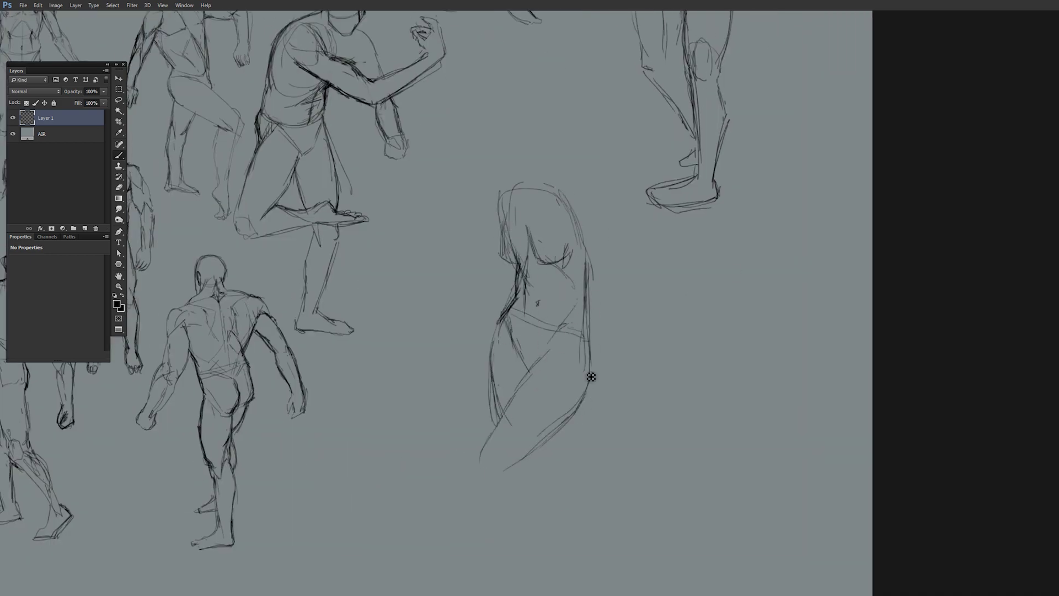
{"action": "left_click_drag", "start_coordinate": [588, 386], "coordinate": [503, 472]}
Draw the arm raised overhead with hand and outline the hair around the head
{"action": "mouse_move", "coordinate": [558, 193]}
{"action": "left_mouse_down"}
{"action": "mouse_move", "coordinate": [590, 264]}
{"action": "mouse_move", "coordinate": [607, 378]}
{"action": "left_mouse_up"}
{"action": "mouse_move", "coordinate": [552, 187]}
{"action": "left_mouse_down"}
{"action": "mouse_move", "coordinate": [574, 175]}
{"action": "mouse_move", "coordinate": [509, 258]}
{"action": "mouse_move", "coordinate": [522, 268]}
{"action": "left_mouse_up"}
{"action": "left_click_drag", "start_coordinate": [538, 177], "coordinate": [547, 175]}
{"action": "left_click_drag", "start_coordinate": [552, 182], "coordinate": [605, 237]}
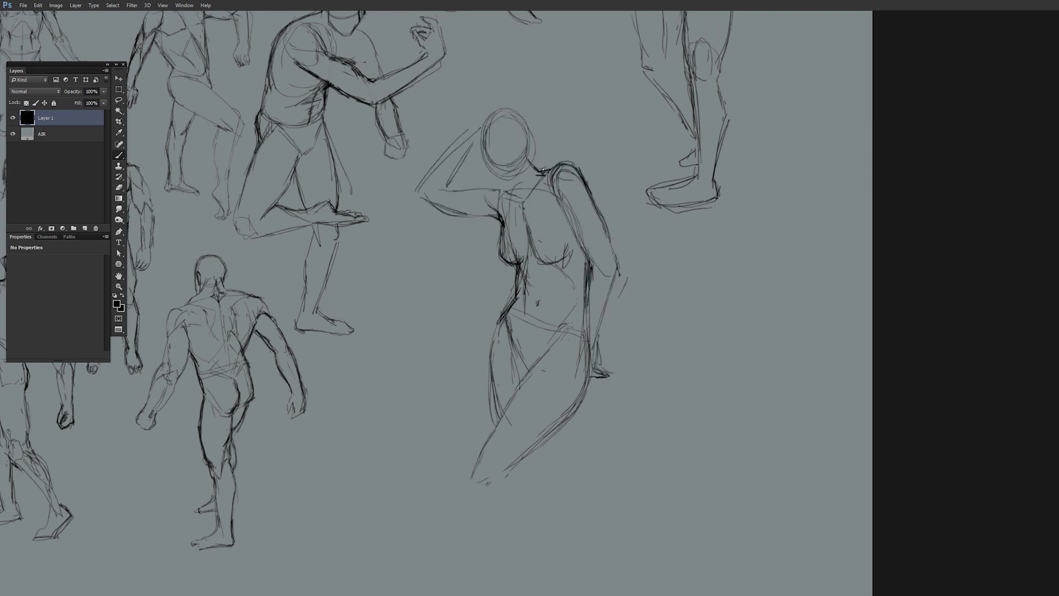